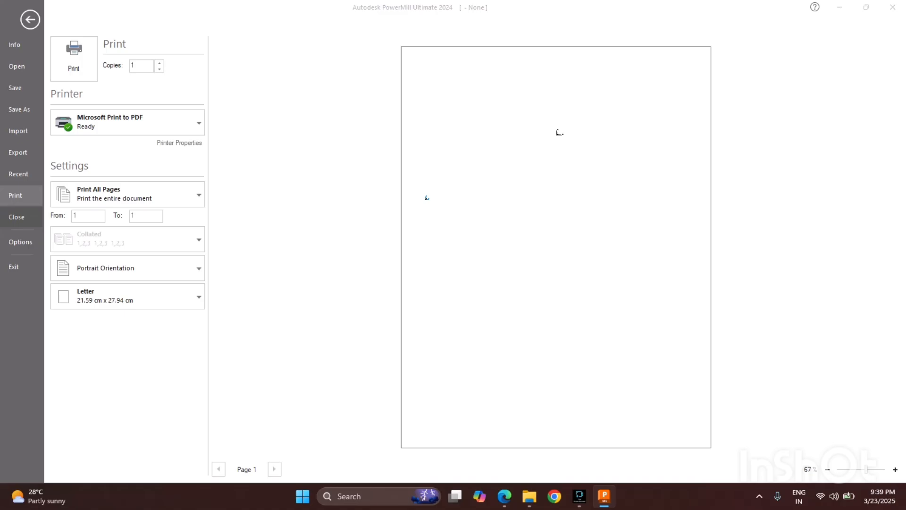
Leave the print page, display the Explorer pane and place it along the edge of the graphics area
{"action": "key", "text": "Escape"}
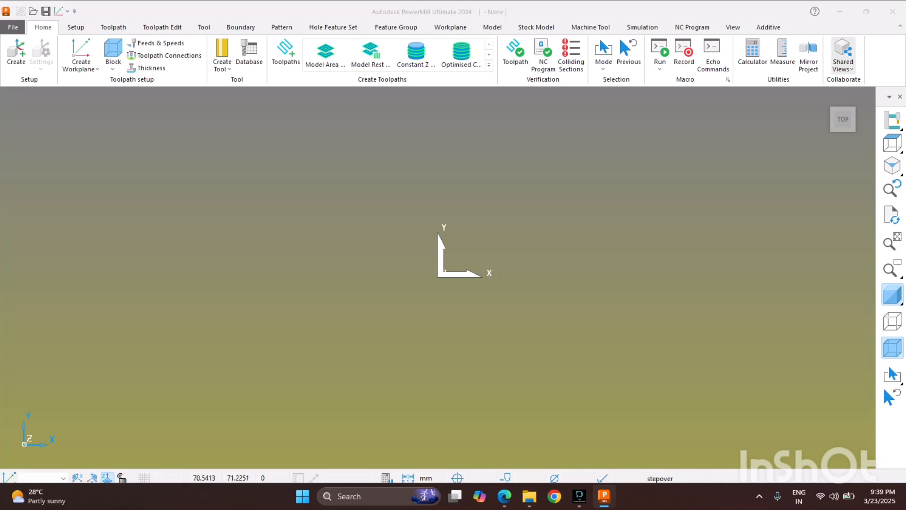
{"action": "left_click", "coordinate": [733, 27]}
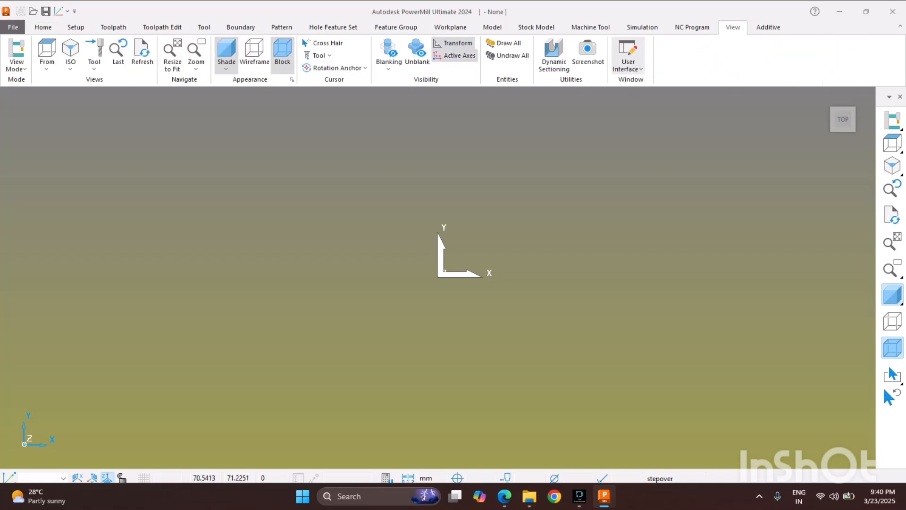
{"action": "left_click", "coordinate": [628, 57]}
{"action": "left_click", "coordinate": [648, 87]}
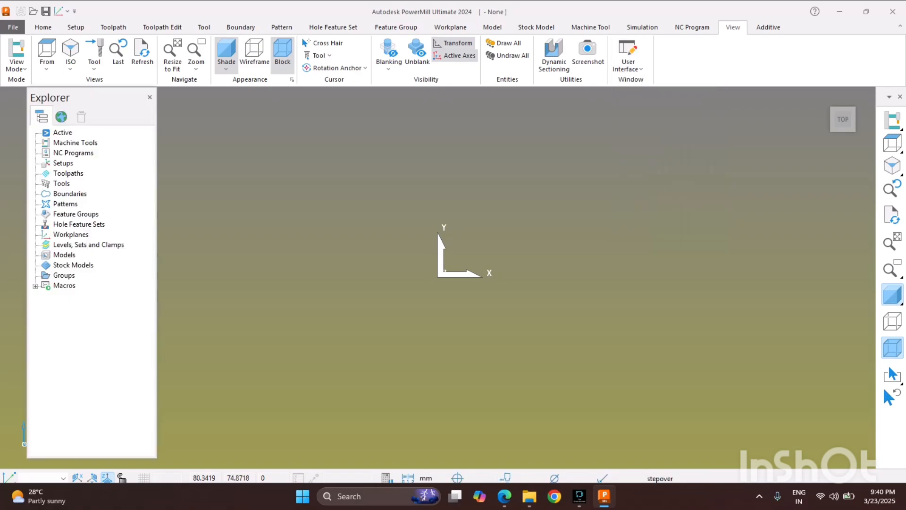
{"action": "left_click_drag", "start_coordinate": [71, 97], "coordinate": [46, 100]}
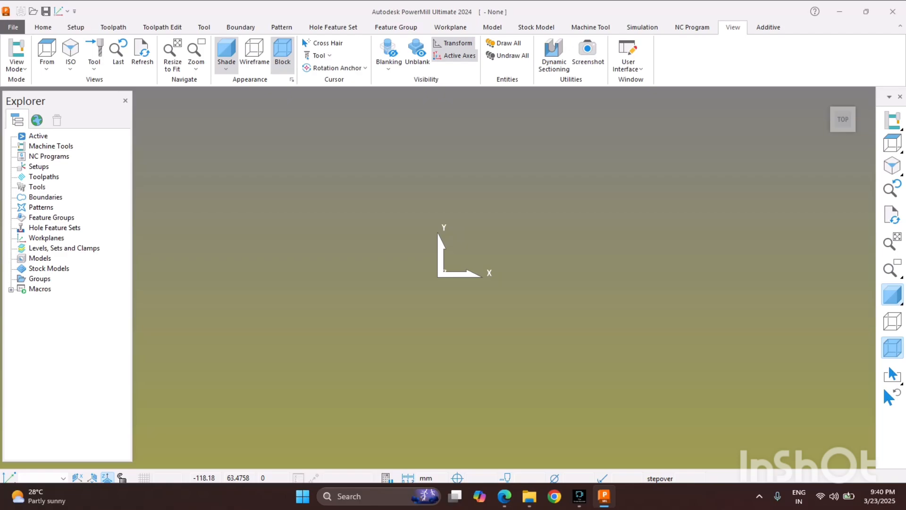
{"action": "left_click", "coordinate": [43, 27]}
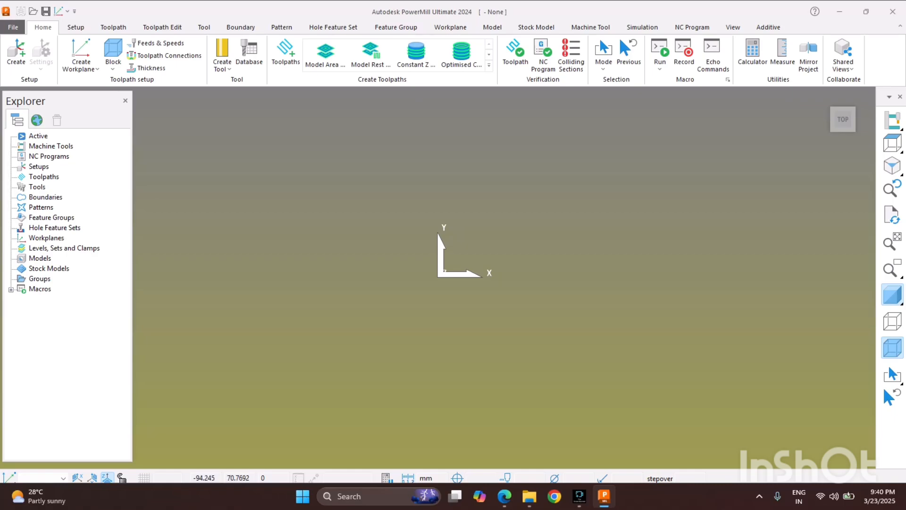
{"action": "left_click", "coordinate": [13, 27]}
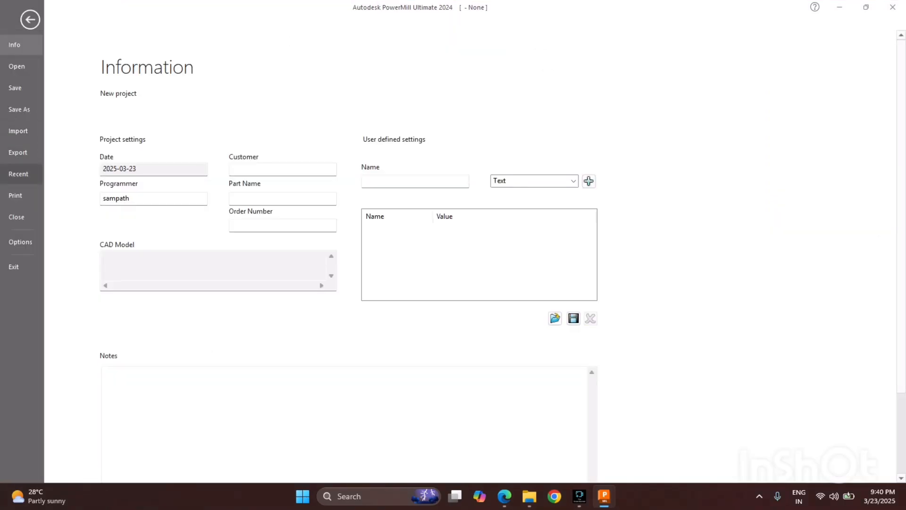
{"action": "left_click", "coordinate": [30, 20]}
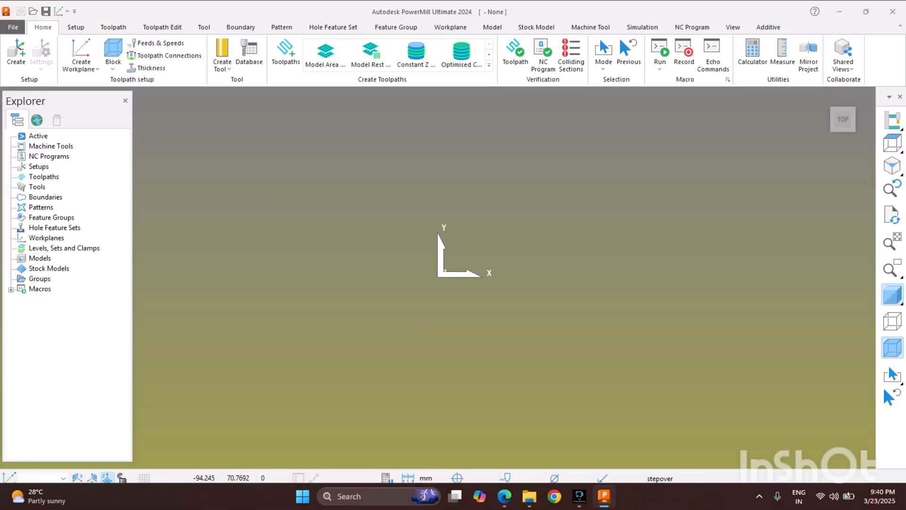
Import the model cowling.dgk from the PowerMill examples folder
{"action": "right_click", "coordinate": [38, 258]}
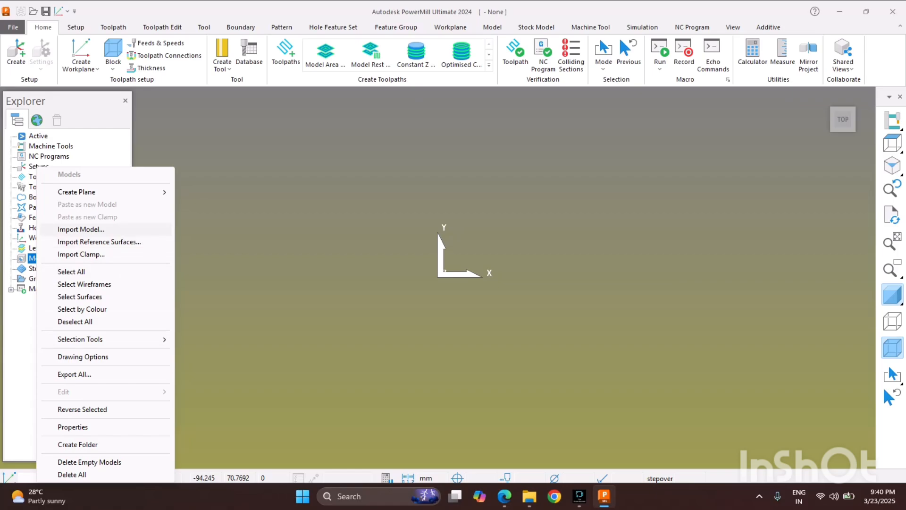
{"action": "left_click", "coordinate": [81, 229]}
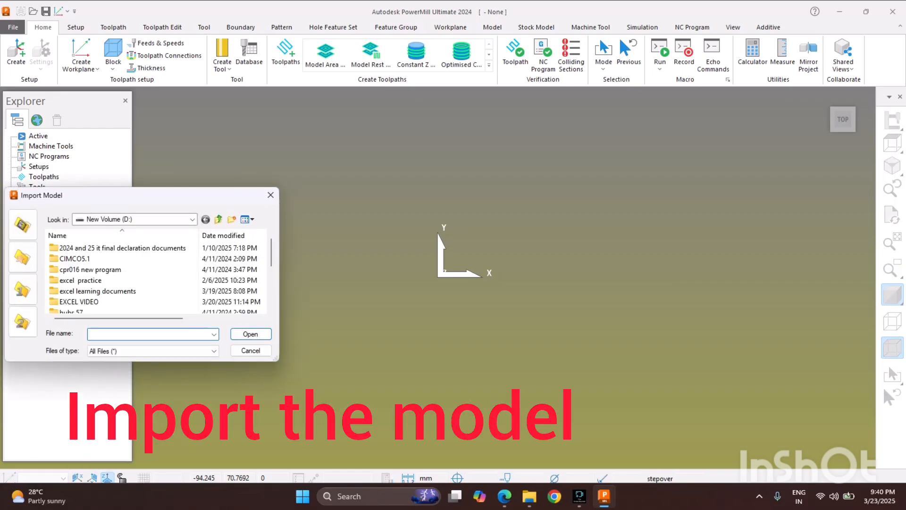
{"action": "left_click_drag", "start_coordinate": [173, 195], "coordinate": [349, 132]}
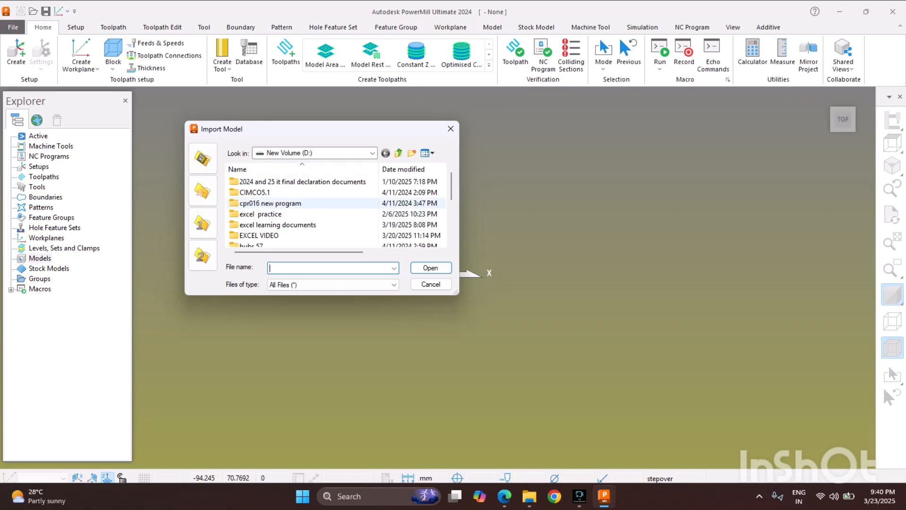
{"action": "left_click", "coordinate": [399, 153]}
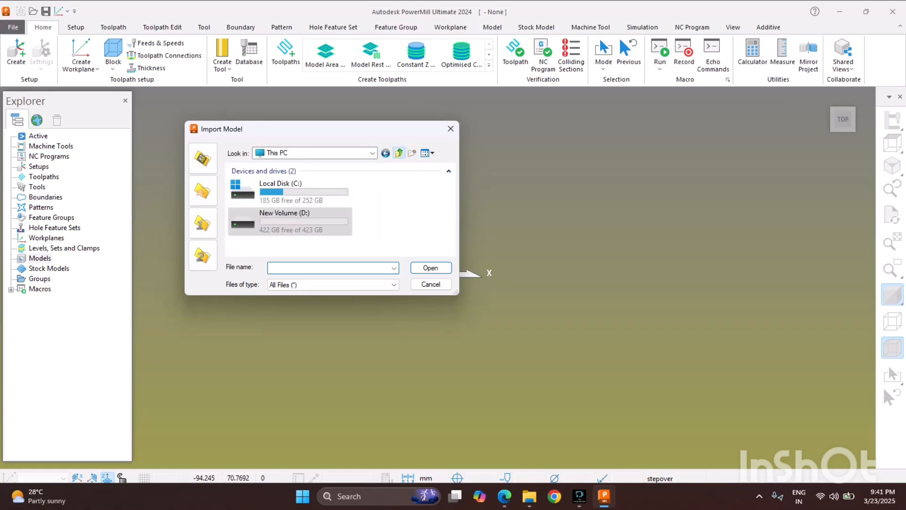
{"action": "left_click", "coordinate": [399, 153]}
{"action": "left_click", "coordinate": [203, 190]}
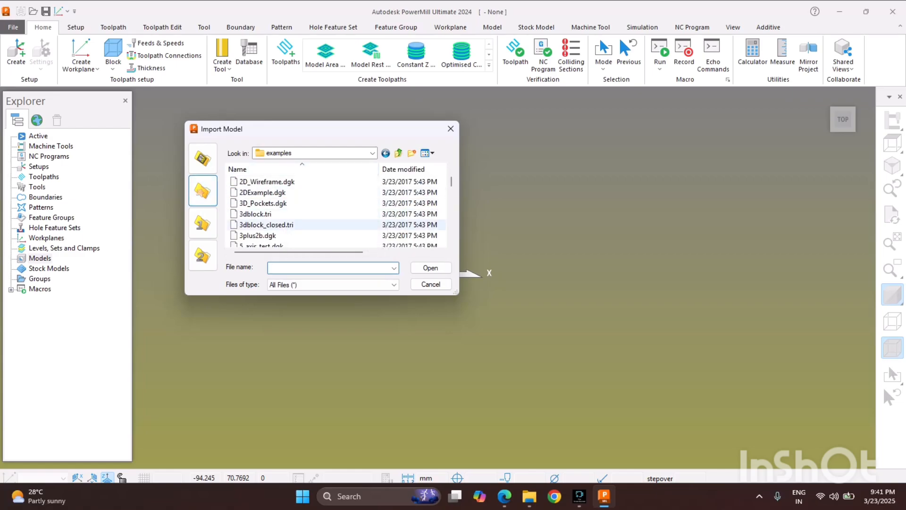
{"action": "scroll", "coordinate": [338, 213], "scroll_direction": "down", "scroll_amount": 6}
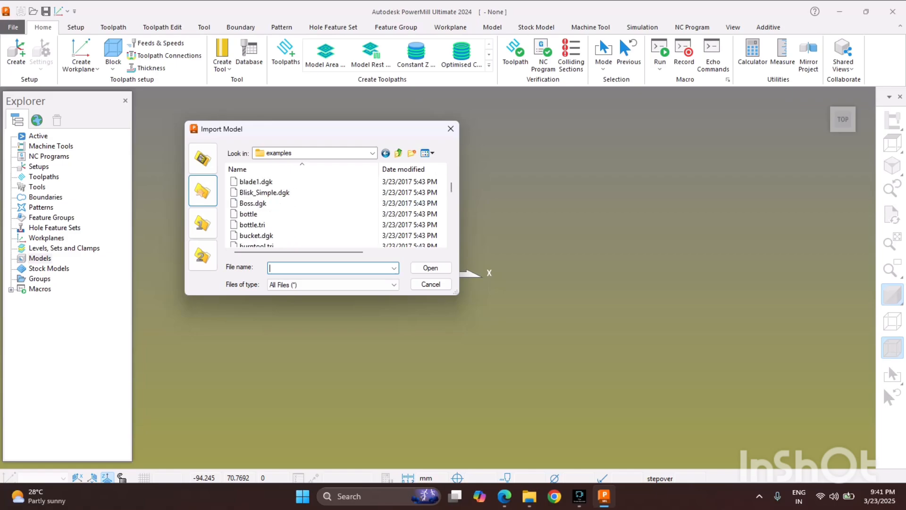
{"action": "scroll", "coordinate": [271, 215], "scroll_direction": "down", "scroll_amount": 1}
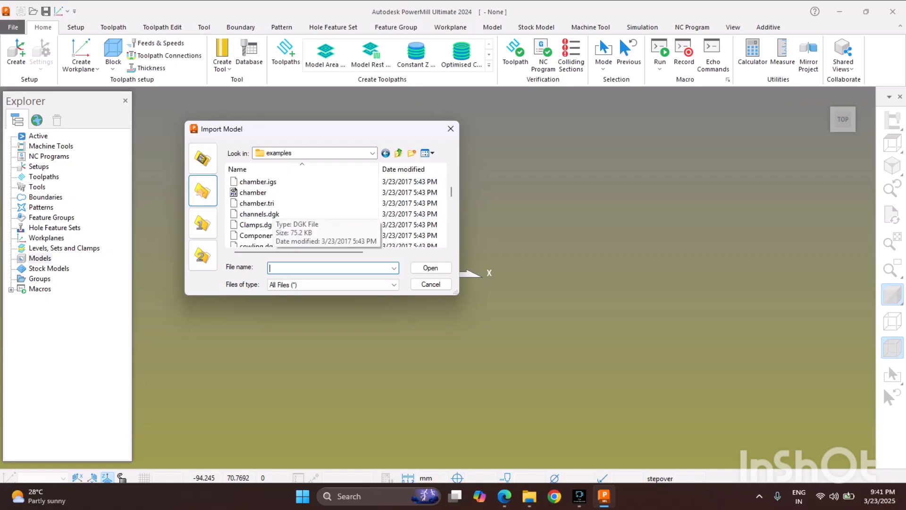
{"action": "scroll", "coordinate": [272, 214], "scroll_direction": "down", "scroll_amount": 2}
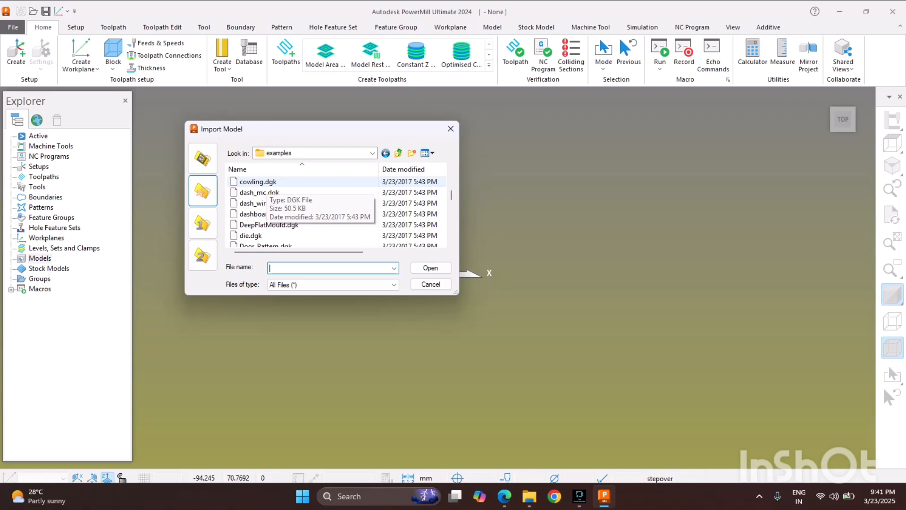
{"action": "double_click", "coordinate": [258, 182]}
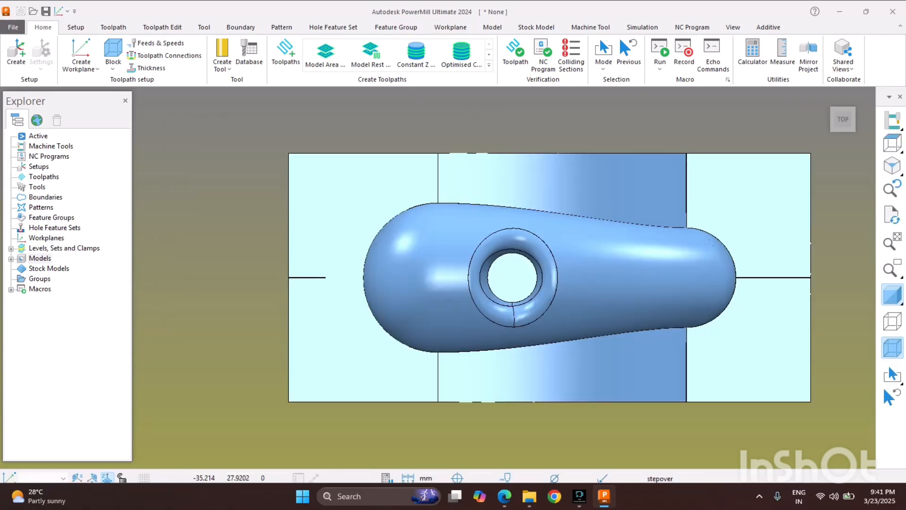
{"action": "left_click", "coordinate": [893, 166]}
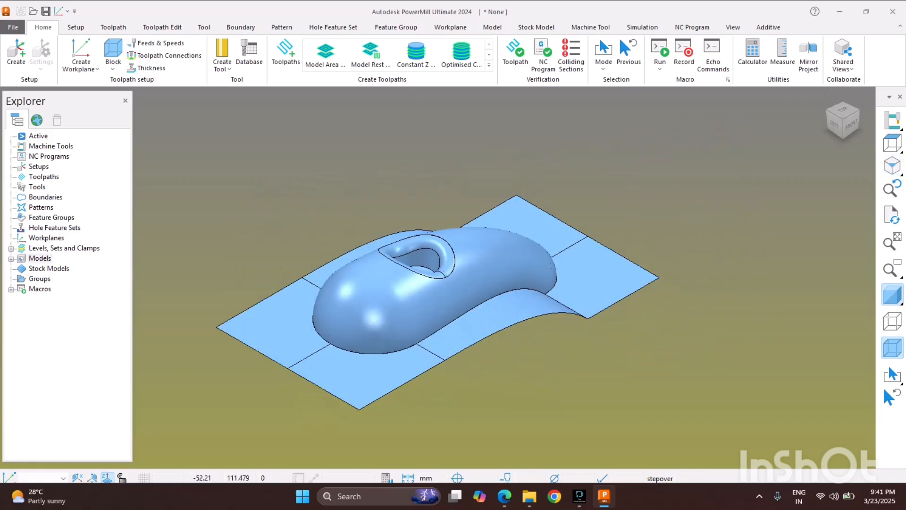
Review the file types available for model import, including 3rd Party Models and All Files, without importing another model
{"action": "right_click", "coordinate": [31, 258]}
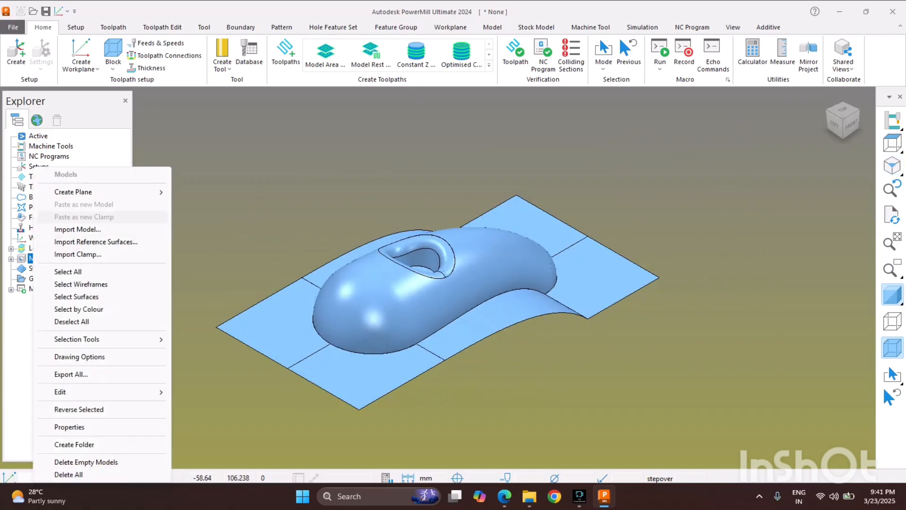
{"action": "left_click", "coordinate": [78, 229]}
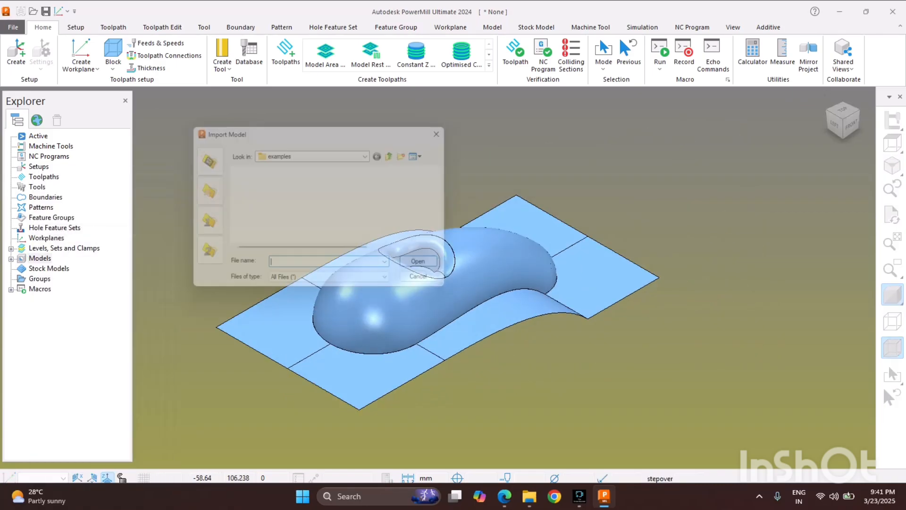
{"action": "left_click", "coordinate": [362, 285]}
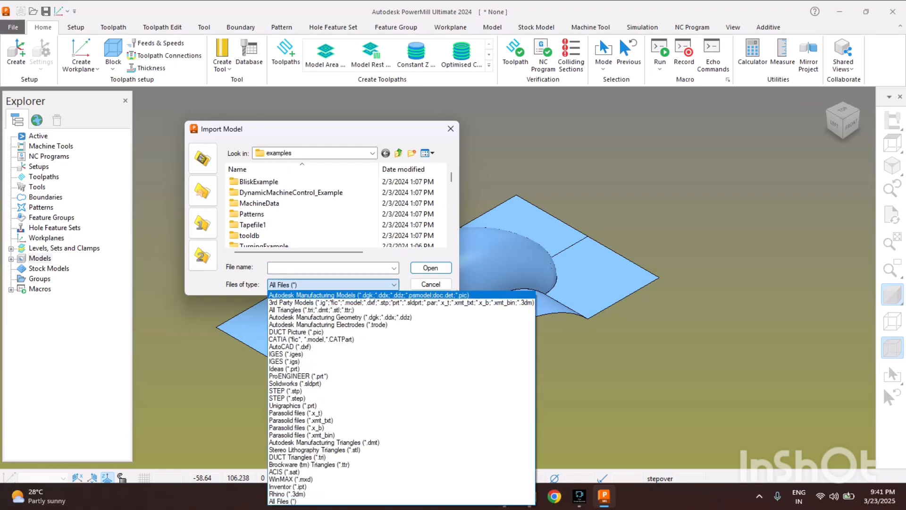
{"action": "left_click", "coordinate": [363, 303]}
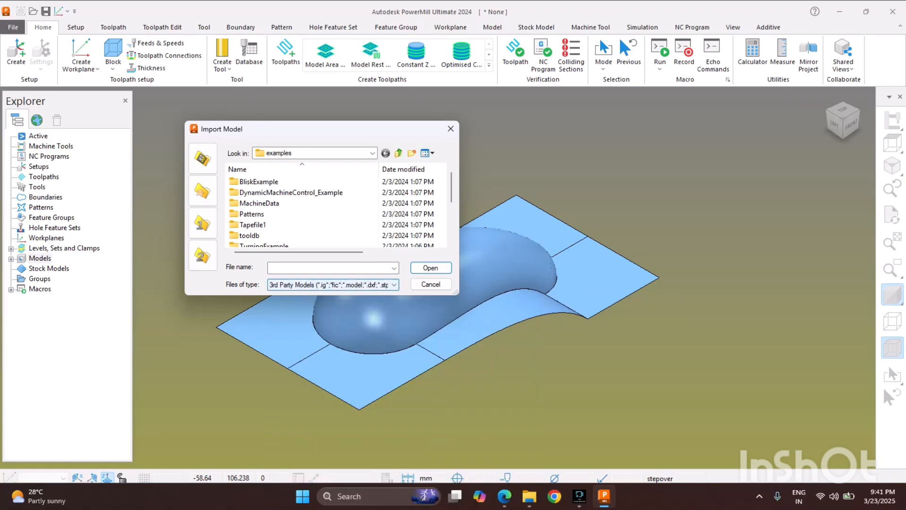
{"action": "left_click", "coordinate": [371, 285]}
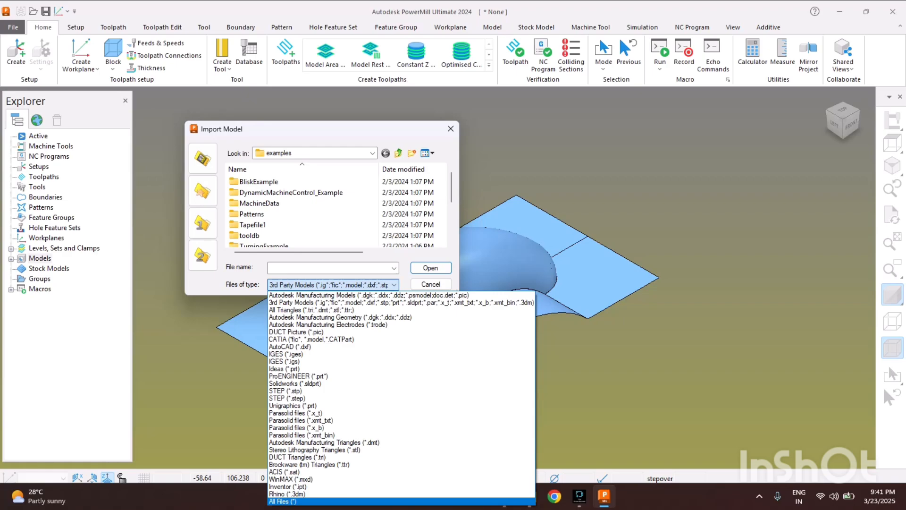
{"action": "left_click", "coordinate": [363, 502]}
{"action": "left_click", "coordinate": [451, 129]}
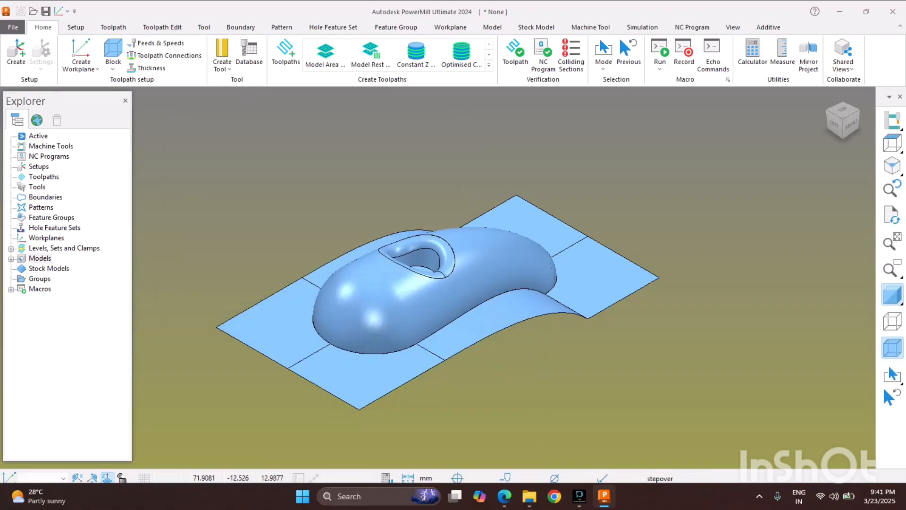
Examine the cowling model from the different isometric directions, ending with the ISO 2 view
{"action": "mouse_move", "coordinate": [892, 141]}
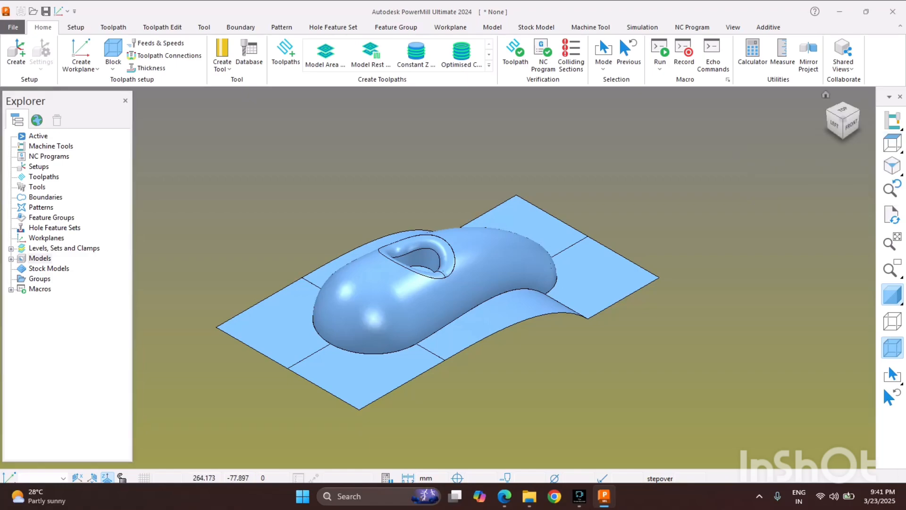
{"action": "mouse_move", "coordinate": [893, 165]}
{"action": "left_click", "coordinate": [840, 165]}
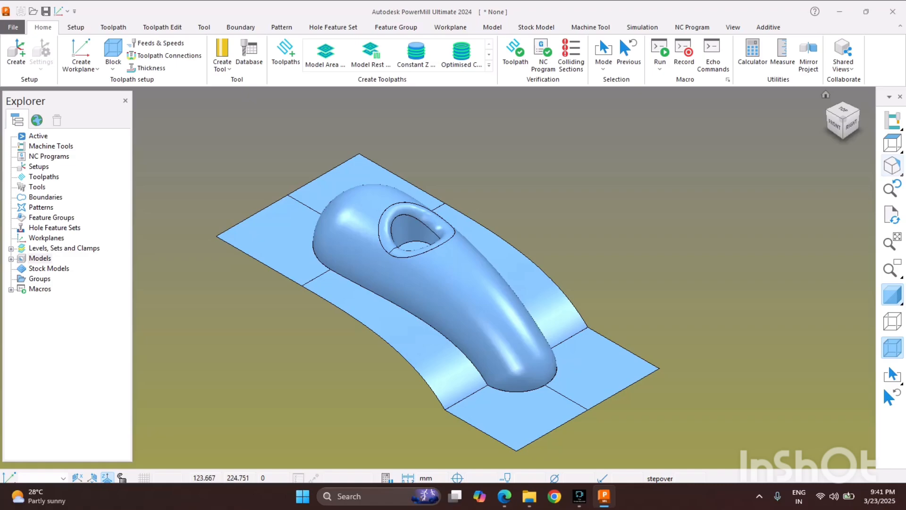
{"action": "mouse_move", "coordinate": [892, 165]}
{"action": "left_click", "coordinate": [816, 166]}
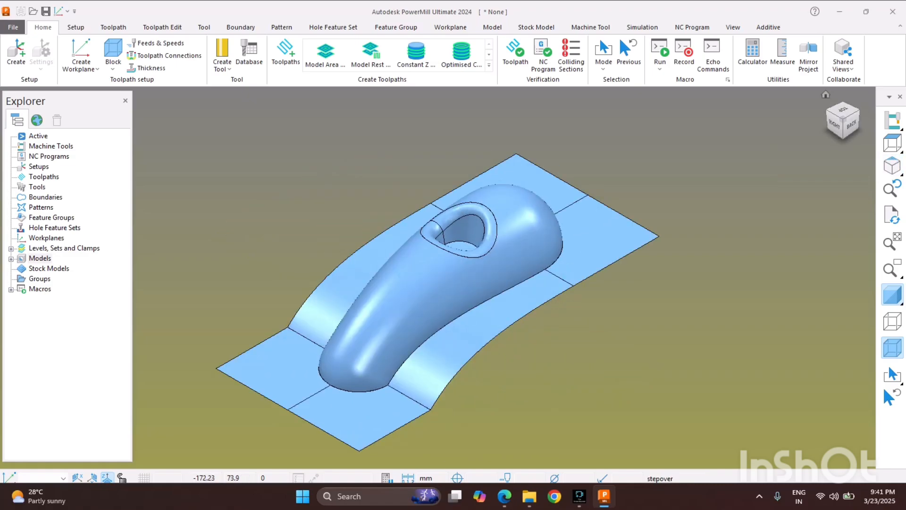
{"action": "mouse_move", "coordinate": [892, 165]}
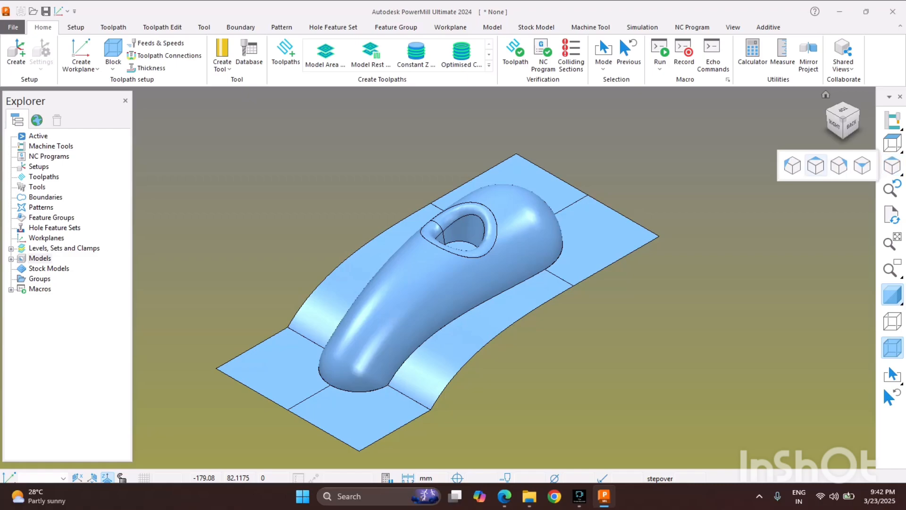
{"action": "left_click", "coordinate": [793, 166]}
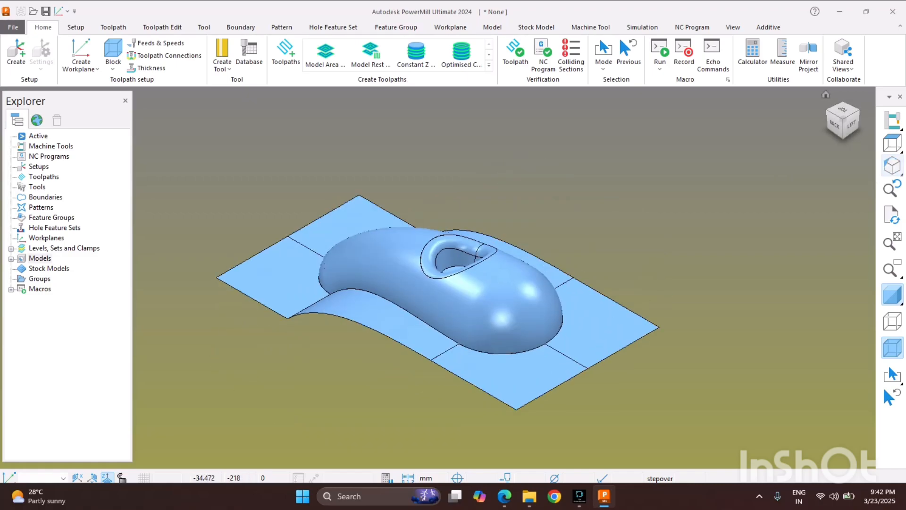
{"action": "mouse_move", "coordinate": [892, 165]}
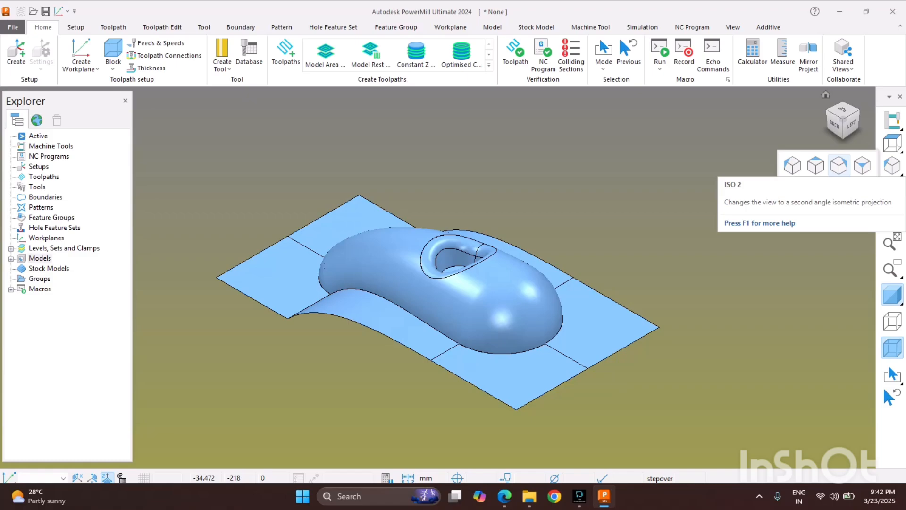
{"action": "left_click", "coordinate": [839, 165]}
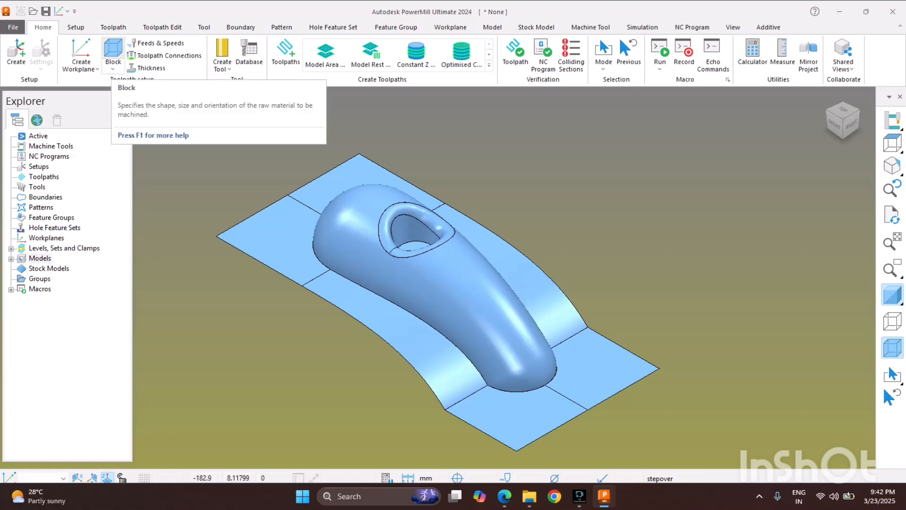
Open the block definition and set it to a Box in the Active Workplane coordinate system
{"action": "left_click", "coordinate": [114, 49]}
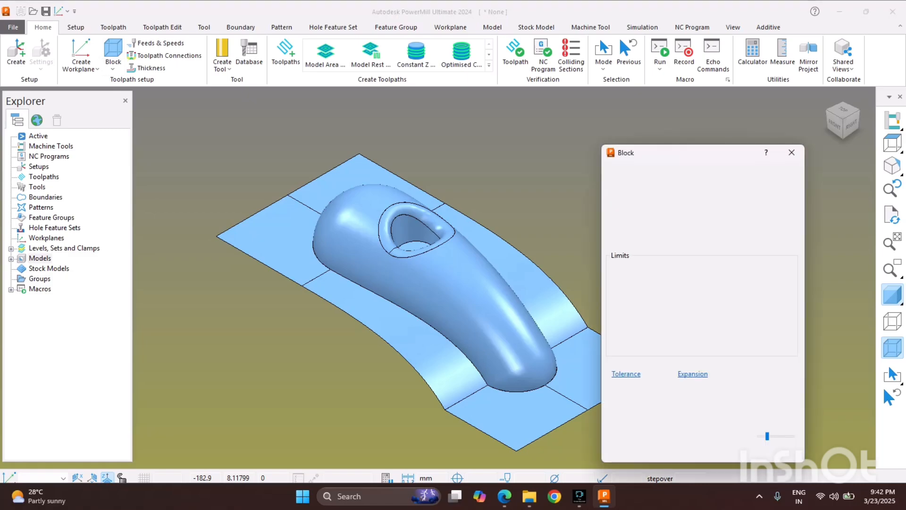
{"action": "left_click_drag", "start_coordinate": [661, 152], "coordinate": [226, 104]}
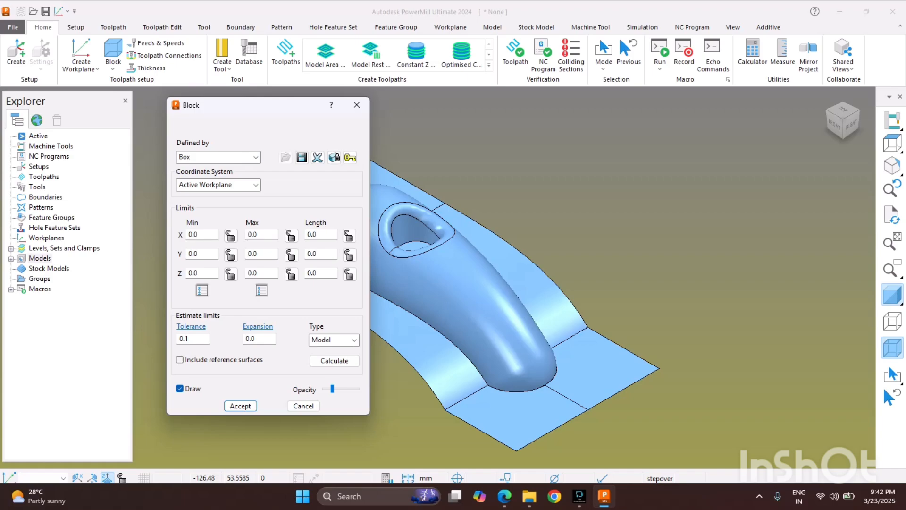
{"action": "left_click_drag", "start_coordinate": [264, 107], "coordinate": [291, 105]}
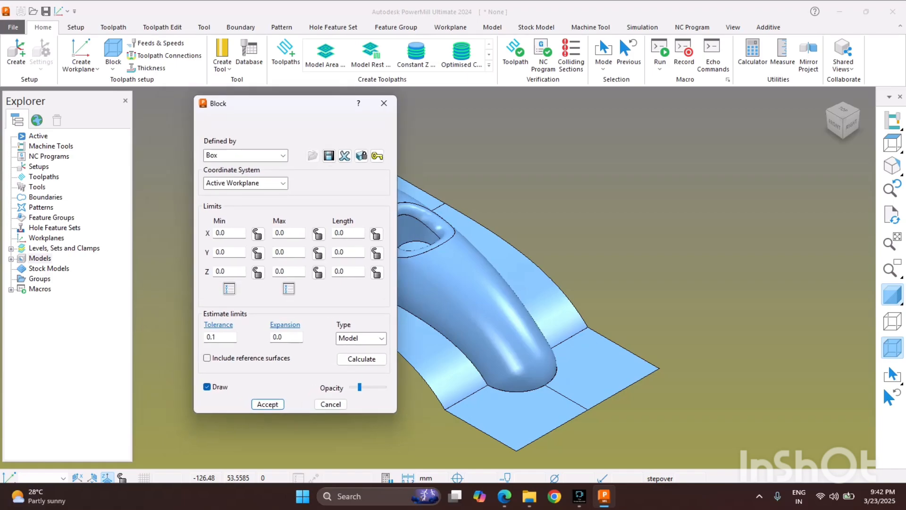
{"action": "left_click_drag", "start_coordinate": [290, 104], "coordinate": [290, 93]}
{"action": "left_click", "coordinate": [282, 143]}
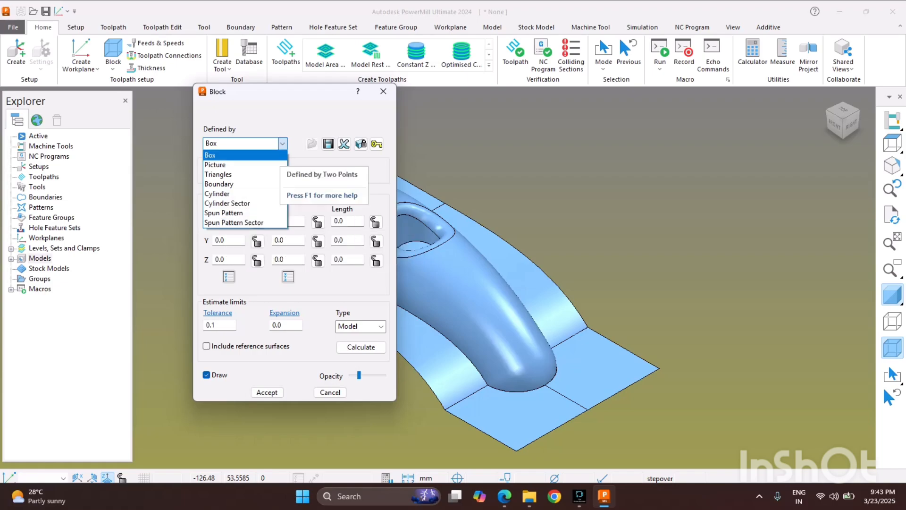
{"action": "left_click", "coordinate": [236, 155]}
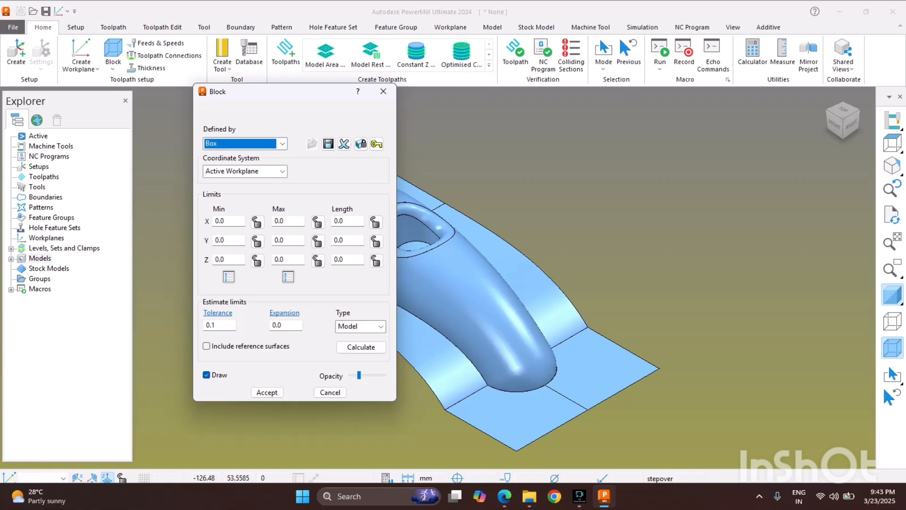
{"action": "left_click", "coordinate": [272, 171]}
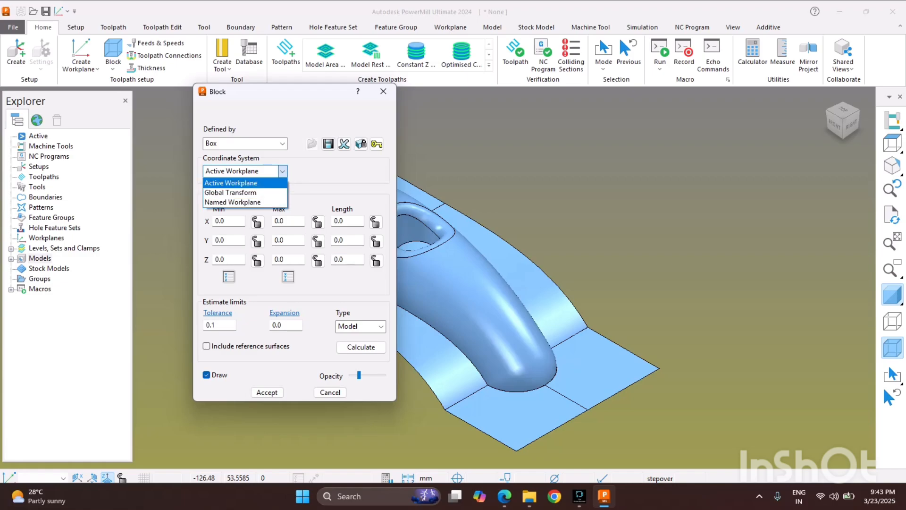
{"action": "key", "text": "Return"}
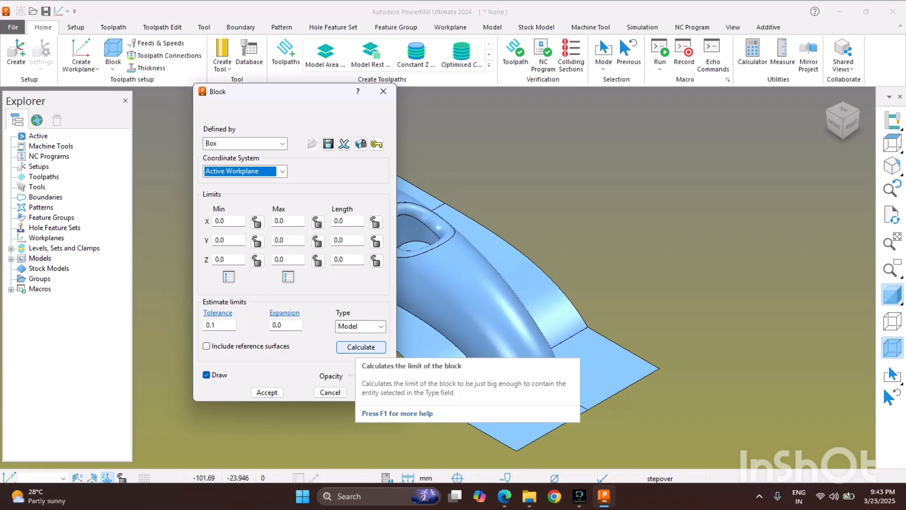
Calculate the block limits from the model, and switch the block's drawing off and back on
{"action": "left_click", "coordinate": [361, 347]}
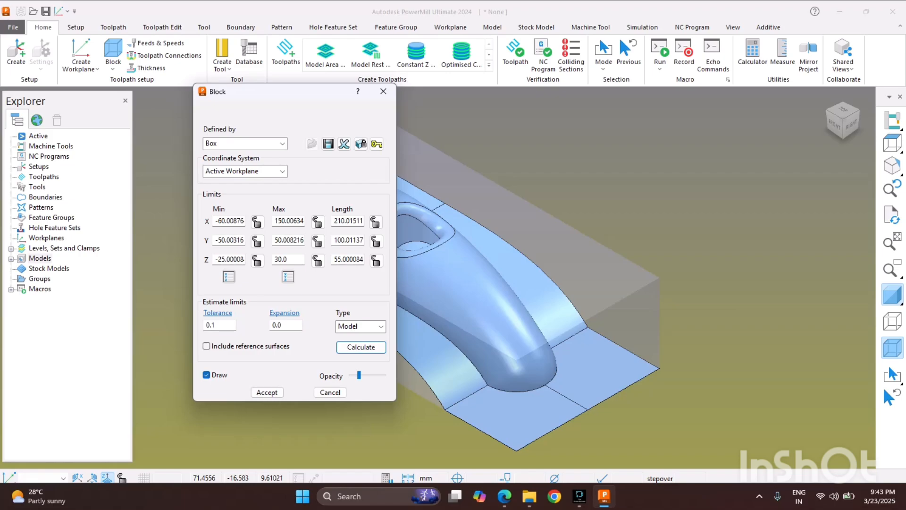
{"action": "left_click", "coordinate": [207, 375]}
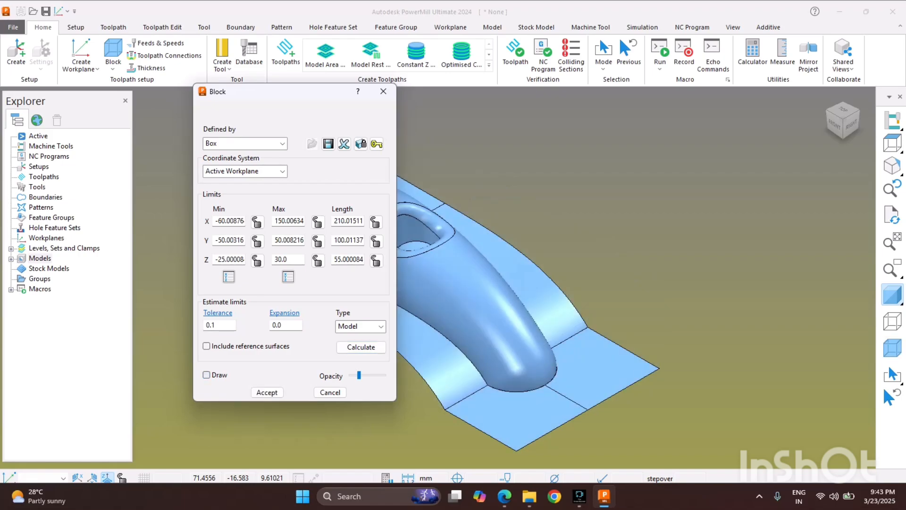
{"action": "left_click_drag", "start_coordinate": [298, 92], "coordinate": [223, 94]}
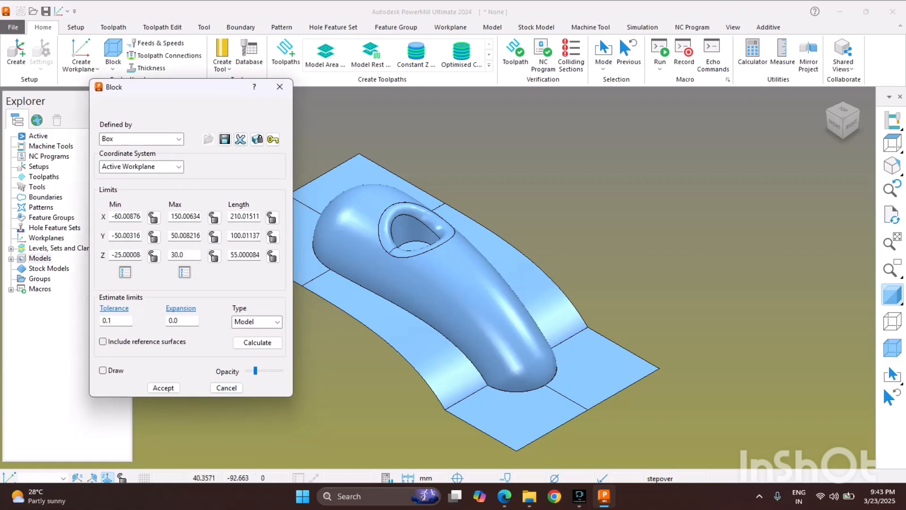
{"action": "left_click", "coordinate": [103, 370]}
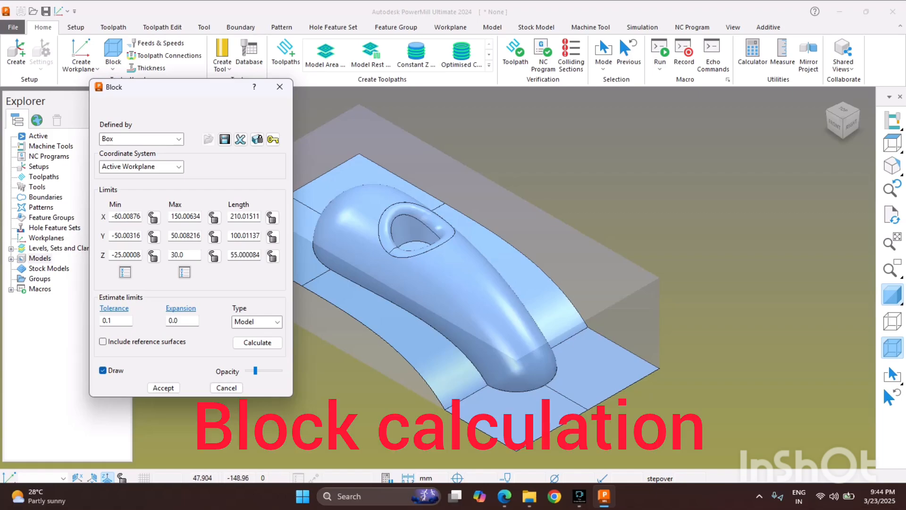
Recalculate the block with an expansion of 5, and again with the expansion set back to 0
{"action": "left_click_drag", "start_coordinate": [183, 321], "coordinate": [157, 339]}
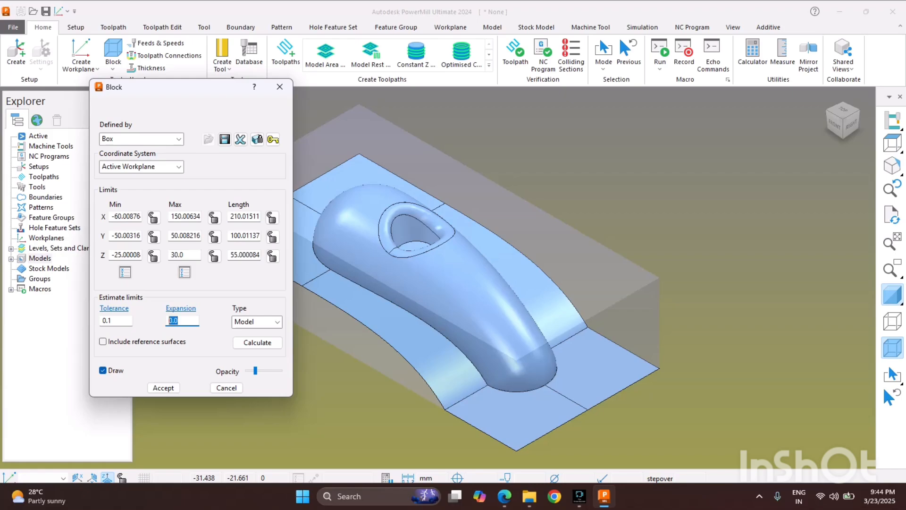
{"action": "type", "text": "5"}
{"action": "left_click", "coordinate": [258, 342]}
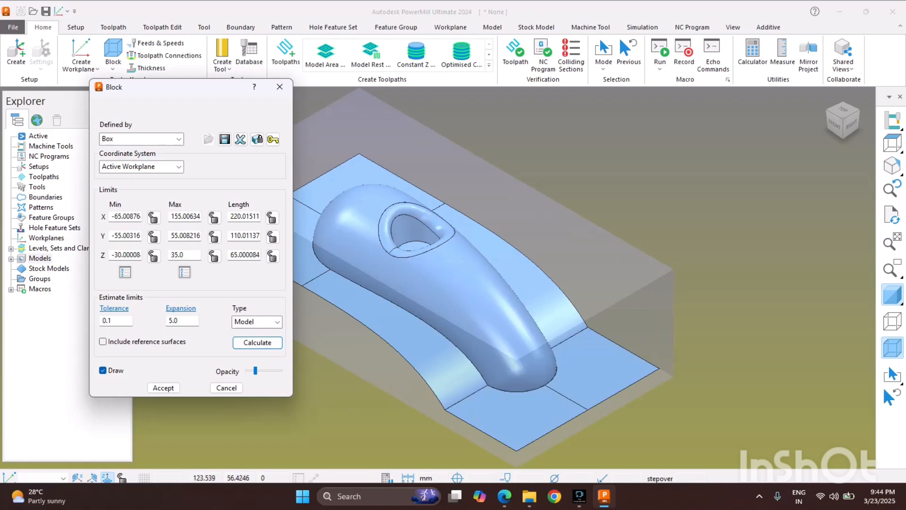
{"action": "double_click", "coordinate": [174, 321]}
{"action": "type", "text": "0"}
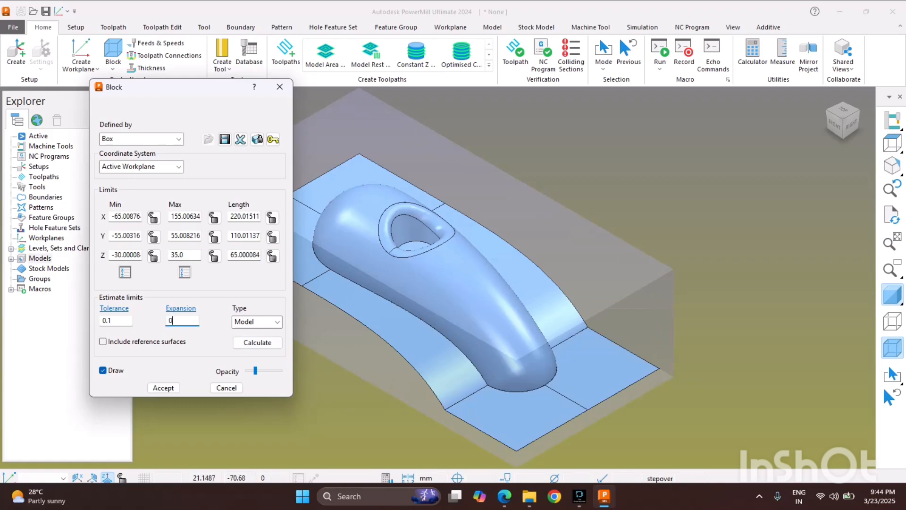
{"action": "left_click", "coordinate": [258, 343]}
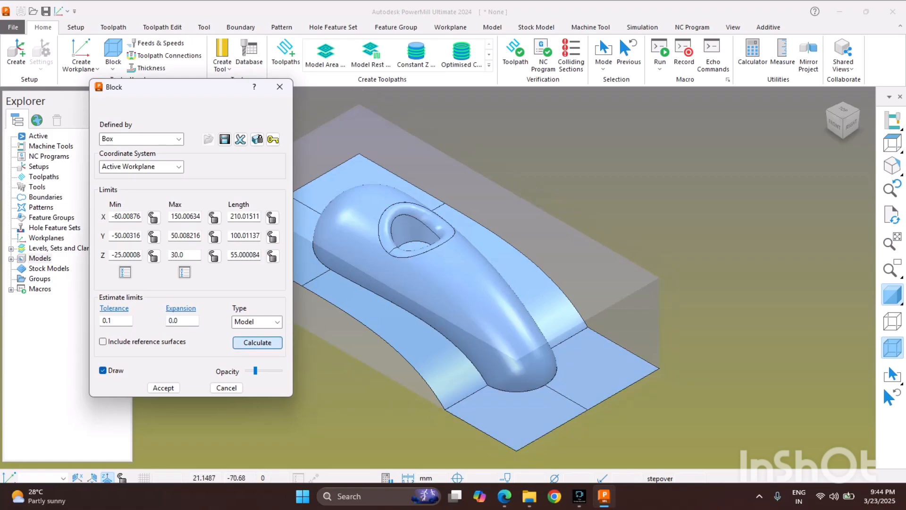
Lock the block's Y and Z limits and recalculate it with an expansion of 2
{"action": "left_click", "coordinate": [153, 256]}
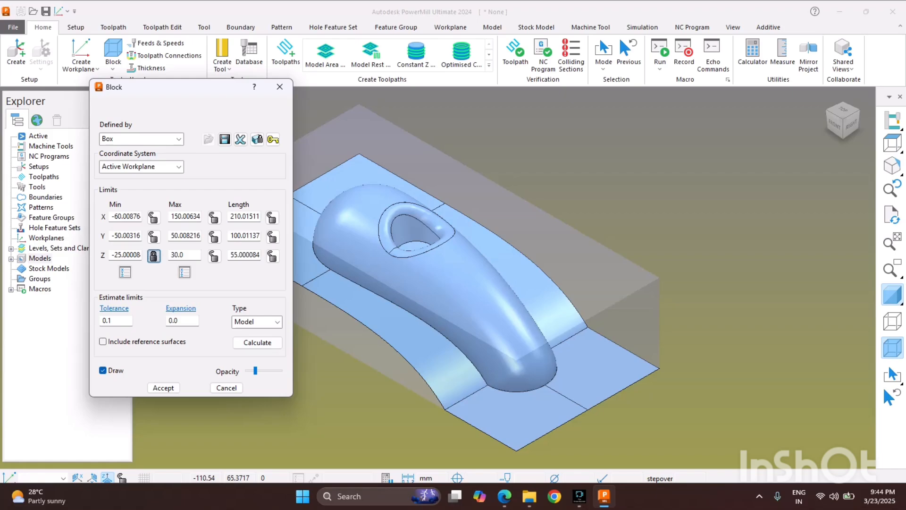
{"action": "left_click", "coordinate": [214, 256]}
{"action": "left_click", "coordinate": [214, 236]}
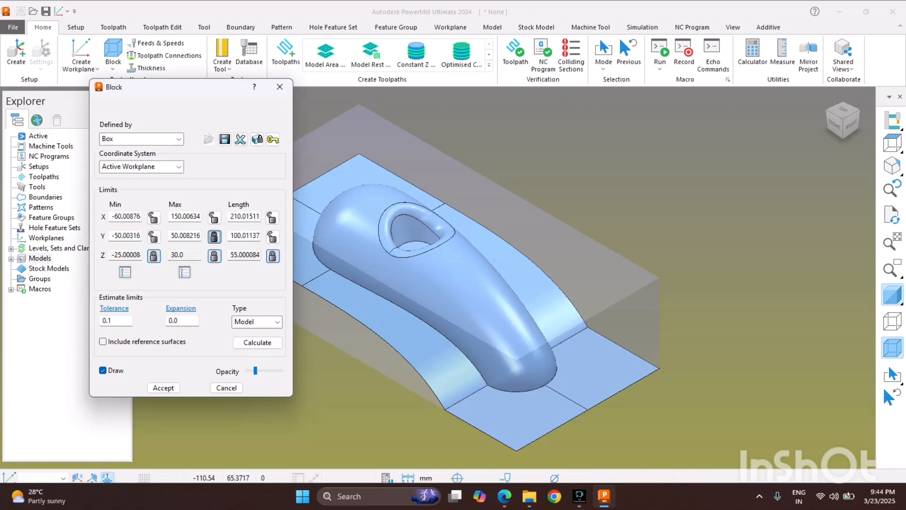
{"action": "left_click", "coordinate": [153, 237]}
{"action": "double_click", "coordinate": [173, 321]}
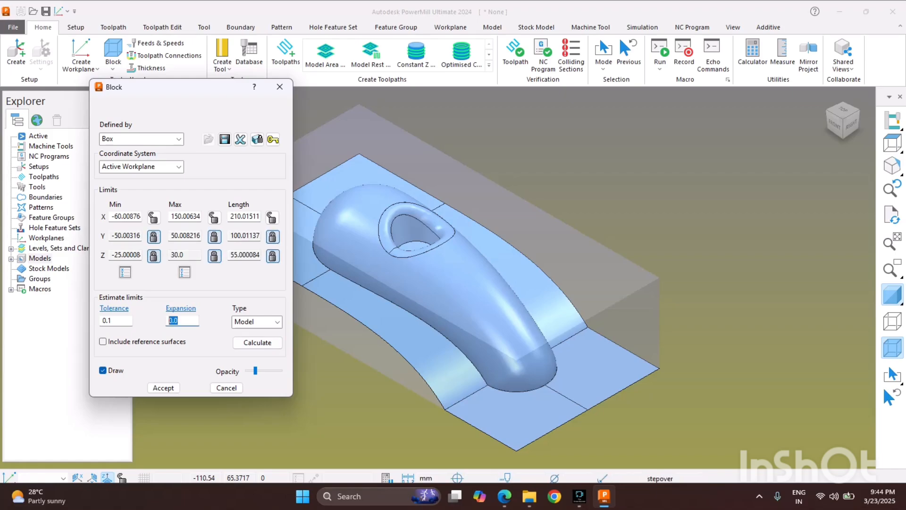
{"action": "type", "text": "2"}
{"action": "key", "text": "Return"}
{"action": "left_click", "coordinate": [258, 343]}
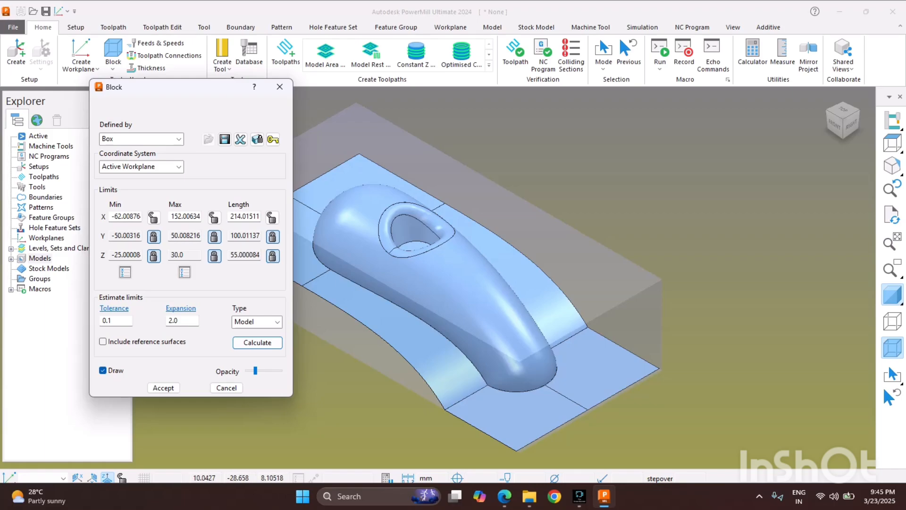
Set the block expansion to 10 and recalculate with the Y and Z limits still locked
{"action": "double_click", "coordinate": [174, 321]}
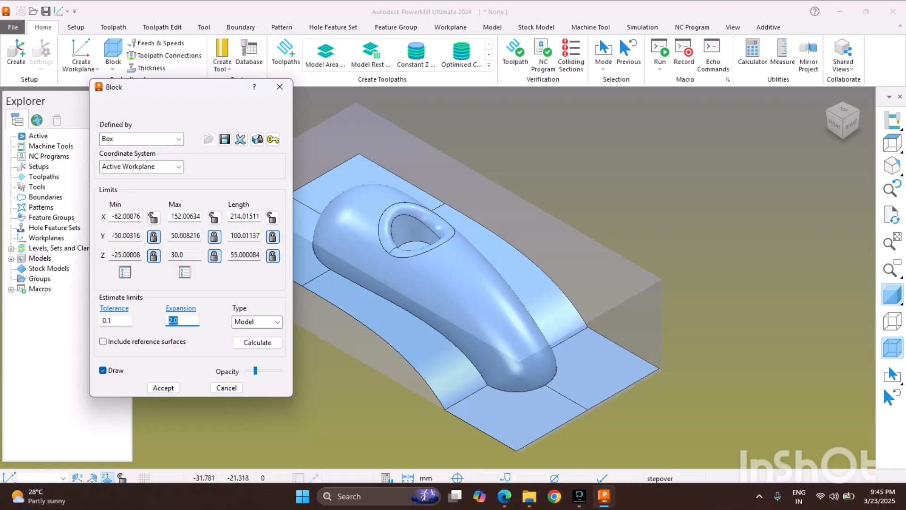
{"action": "type", "text": "5"}
{"action": "key", "text": "BackSpace"}
{"action": "type", "text": "10"}
{"action": "left_click", "coordinate": [258, 343]}
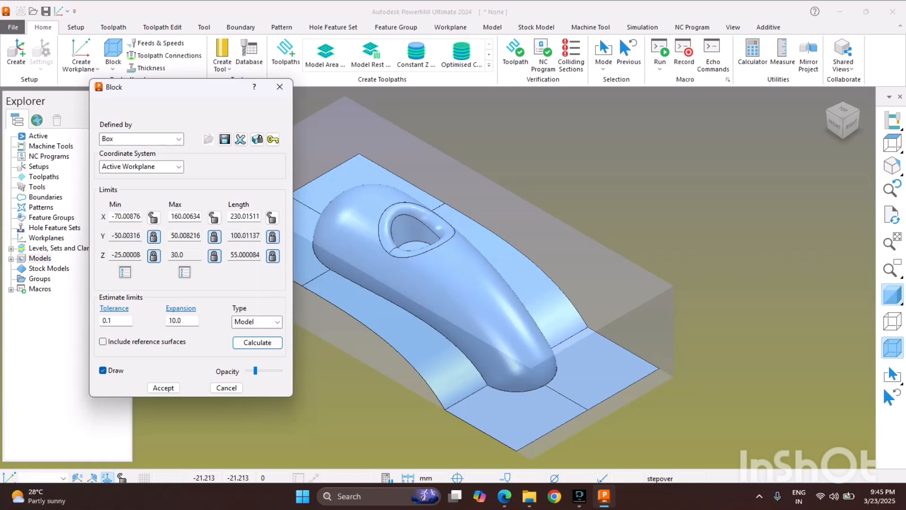
Unlock the block's Y and Z limits and recalculate it with the same expansion
{"action": "left_click", "coordinate": [153, 236]}
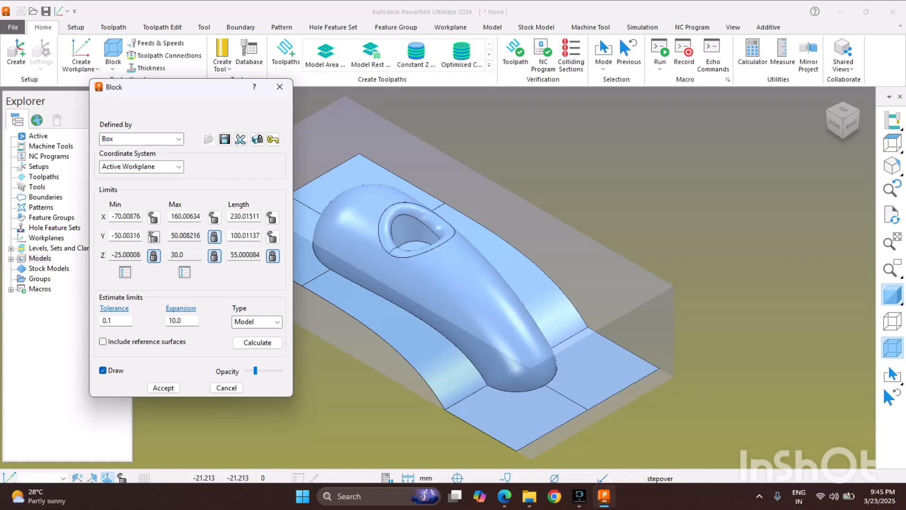
{"action": "left_click", "coordinate": [214, 236]}
{"action": "left_click", "coordinate": [214, 255]}
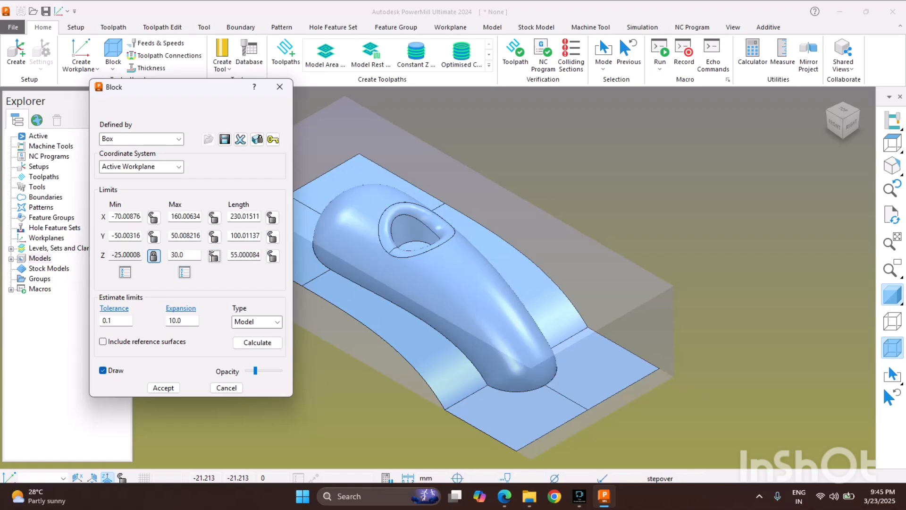
{"action": "left_click", "coordinate": [154, 256]}
{"action": "left_click", "coordinate": [257, 343]}
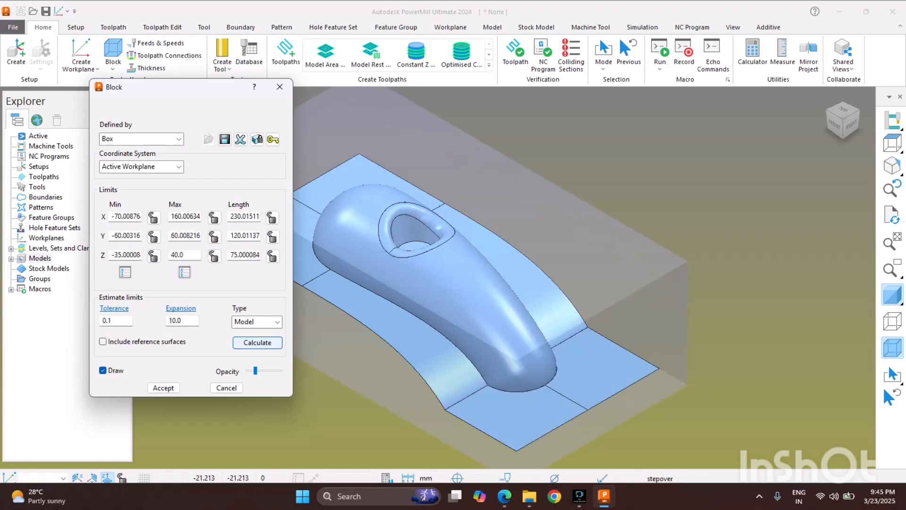
Set the block expansion to 0, recalculate the limits and accept the block
{"action": "double_click", "coordinate": [176, 321]}
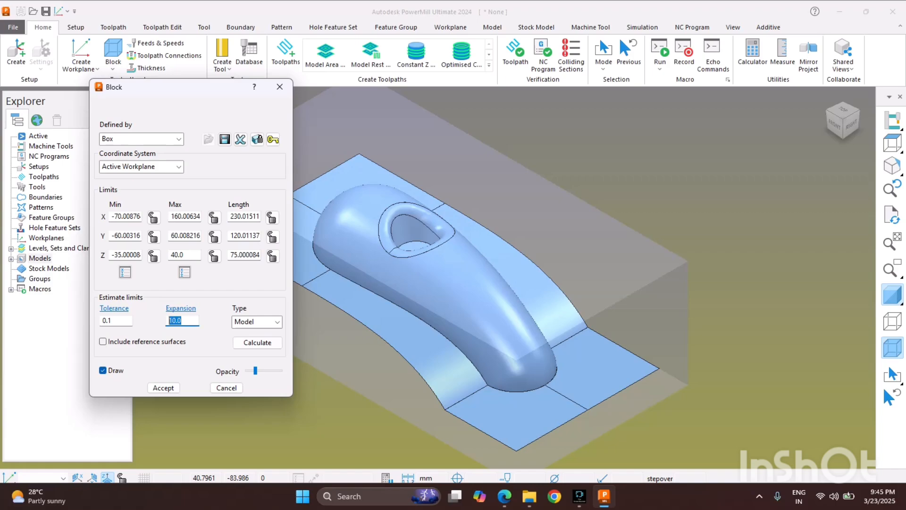
{"action": "type", "text": "0"}
{"action": "key", "text": "Return"}
{"action": "left_click", "coordinate": [257, 342]}
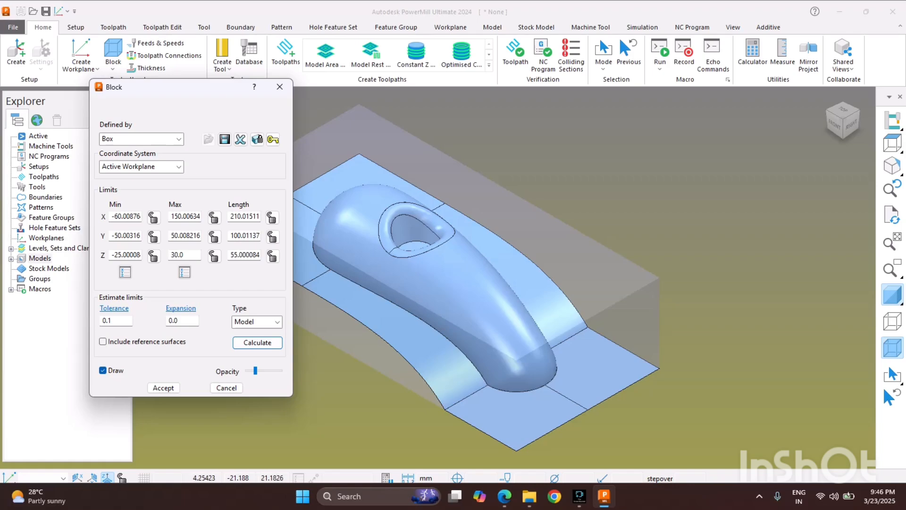
{"action": "left_click", "coordinate": [163, 387]}
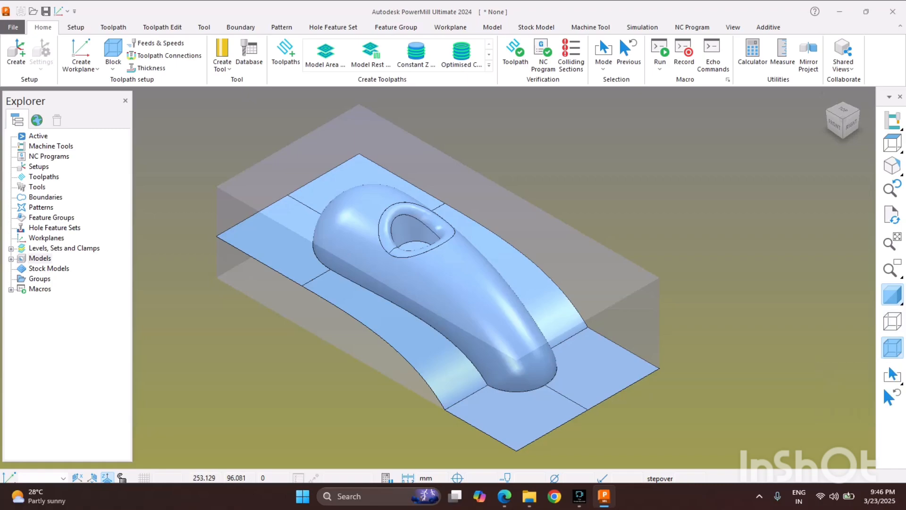
Switch the display of the block off and back on, and do the same with the model shading
{"action": "left_click", "coordinate": [893, 348]}
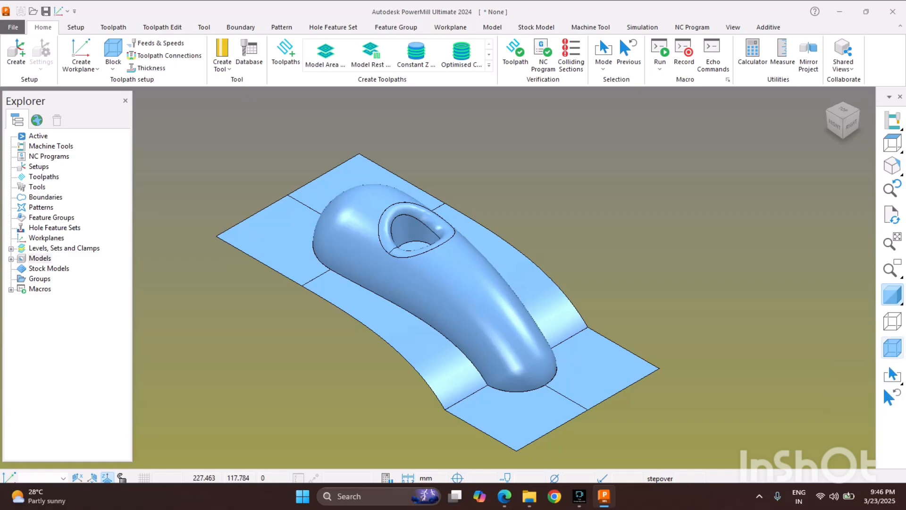
{"action": "left_click", "coordinate": [892, 348]}
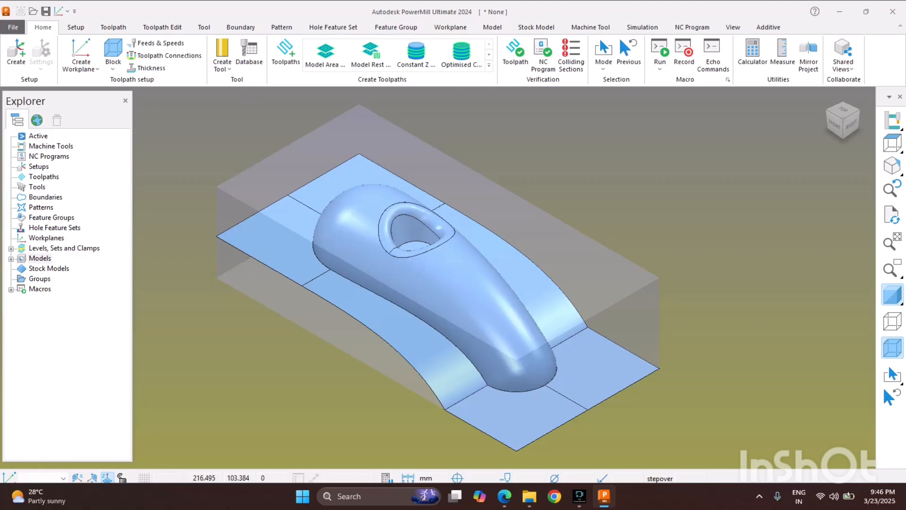
{"action": "mouse_move", "coordinate": [892, 296]}
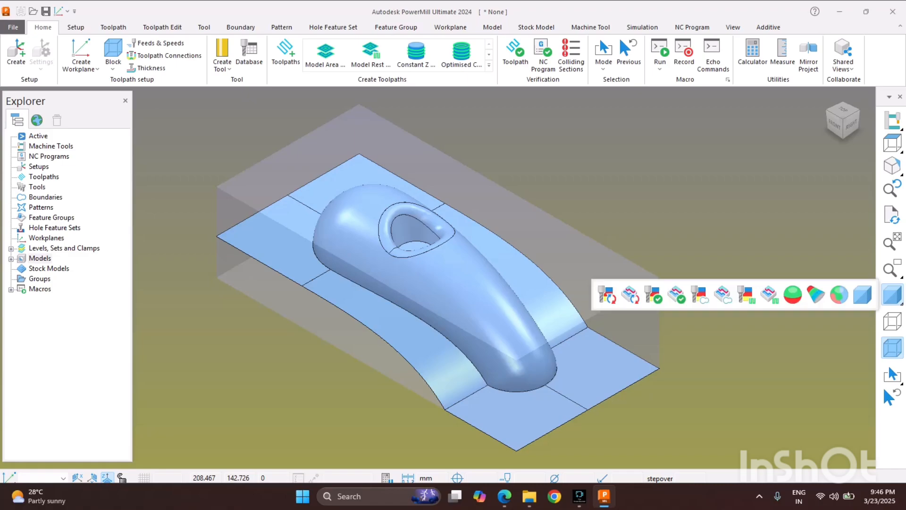
{"action": "left_click", "coordinate": [892, 295]}
{"action": "mouse_move", "coordinate": [892, 295]}
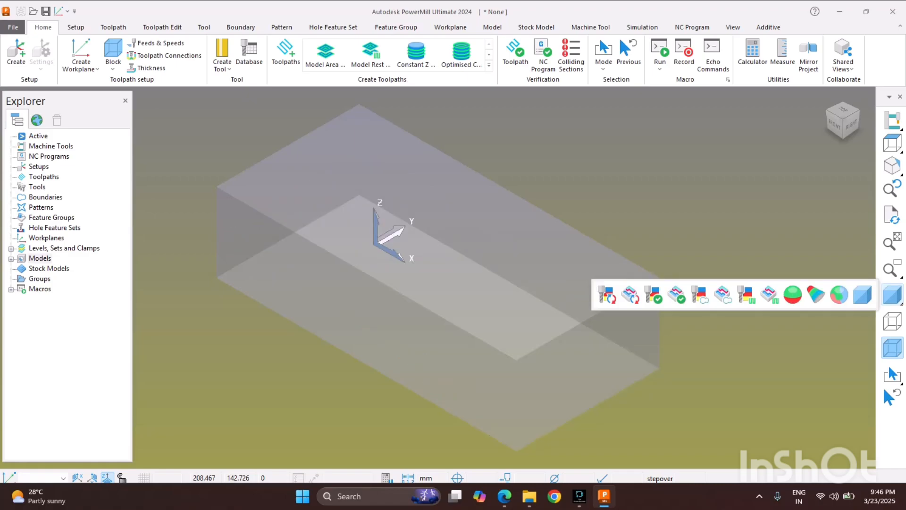
{"action": "left_click", "coordinate": [892, 296]}
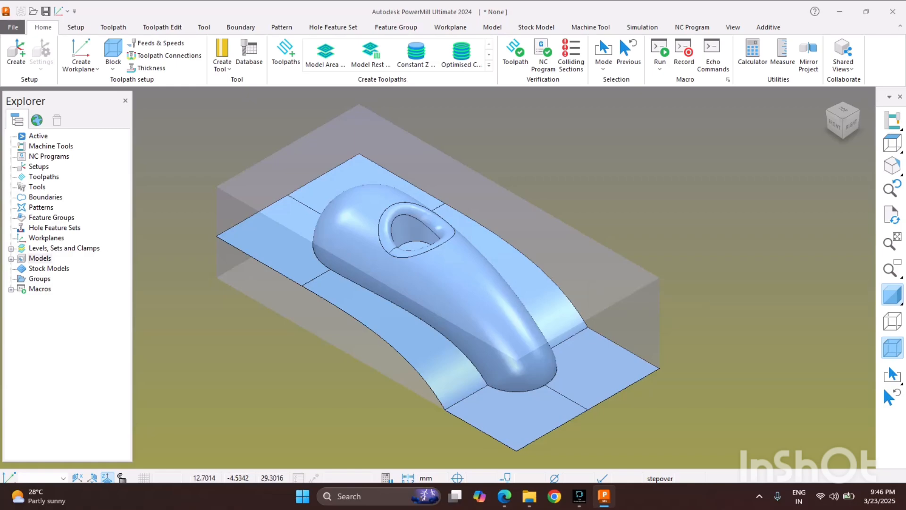
Turn off the model shading and hide the global transform axes, leaving only the block displayed
{"action": "left_click", "coordinate": [892, 295]}
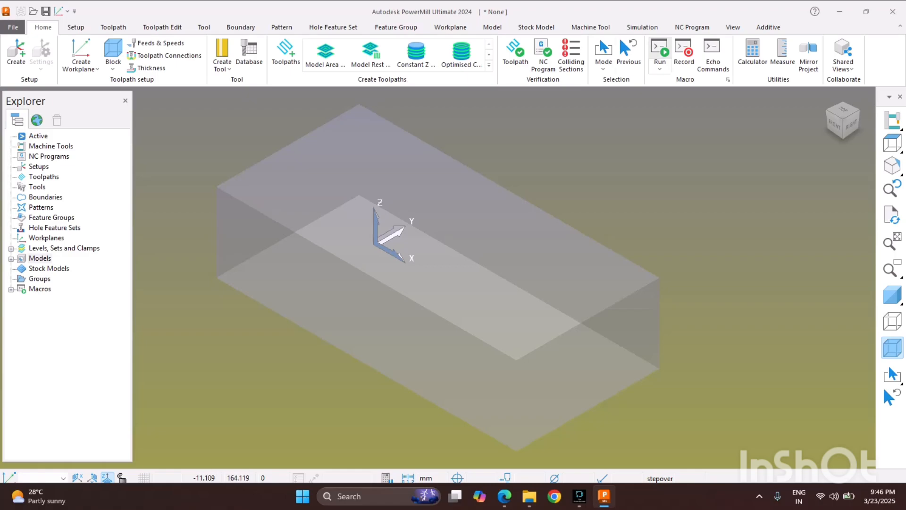
{"action": "left_click", "coordinate": [733, 28]}
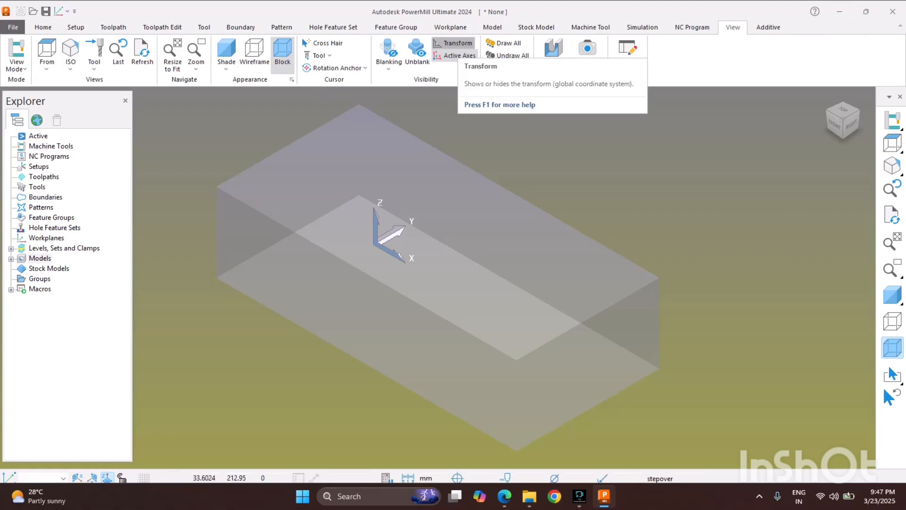
{"action": "left_click", "coordinate": [453, 43]}
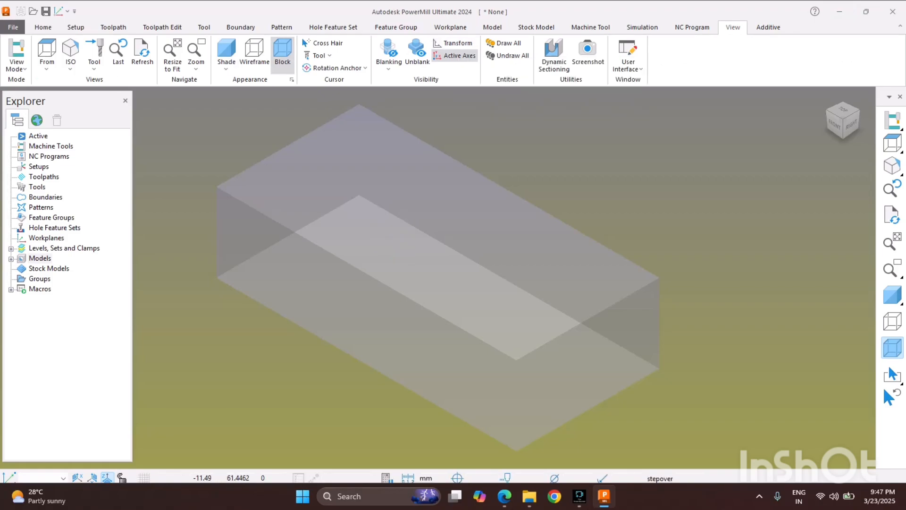
Switch the global transform axes on and off again, and turn the model shading back on
{"action": "left_click", "coordinate": [454, 43]}
{"action": "left_click", "coordinate": [453, 43]}
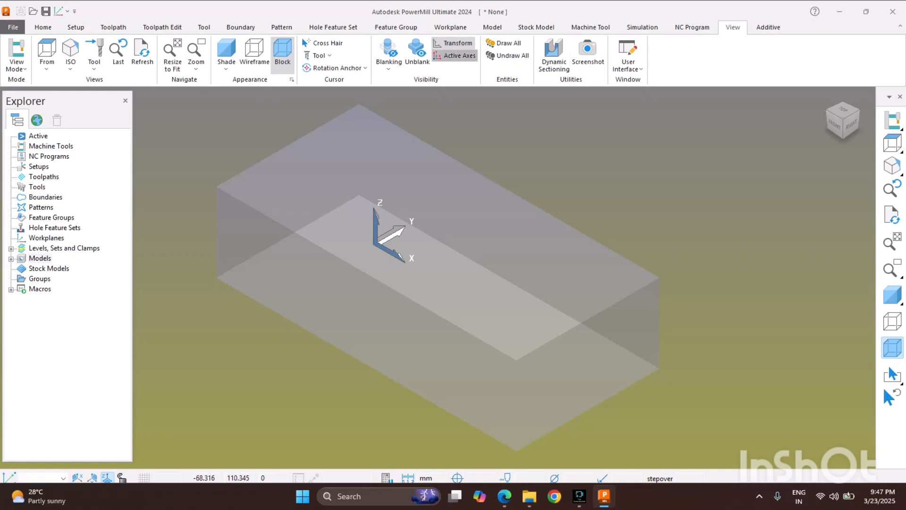
{"action": "left_click", "coordinate": [453, 43]}
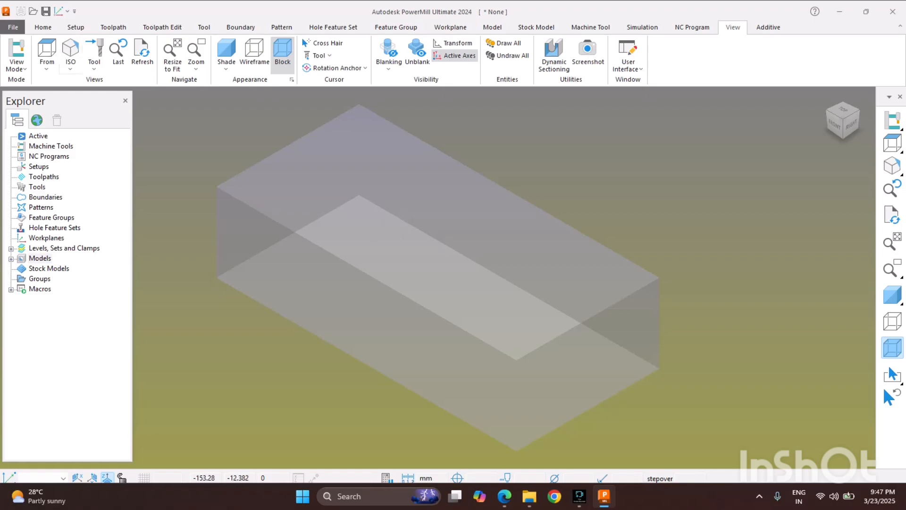
{"action": "left_click", "coordinate": [43, 27]}
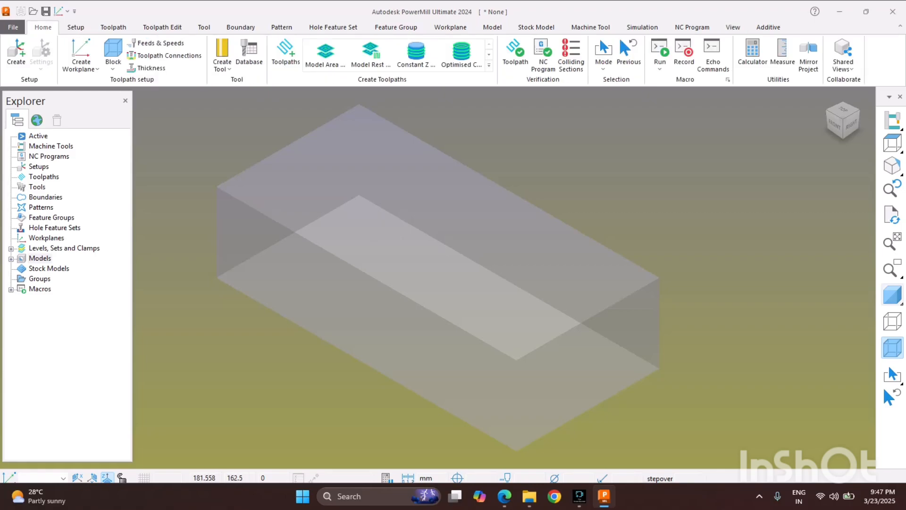
{"action": "left_click", "coordinate": [892, 295]}
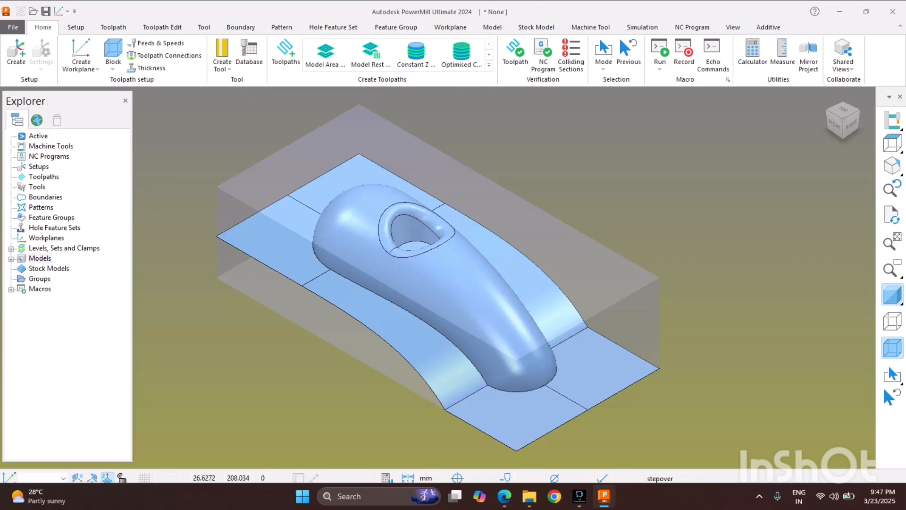
Create a workplane positioned using the block at the centre of the block's top face and activate it
{"action": "right_click", "coordinate": [46, 238]}
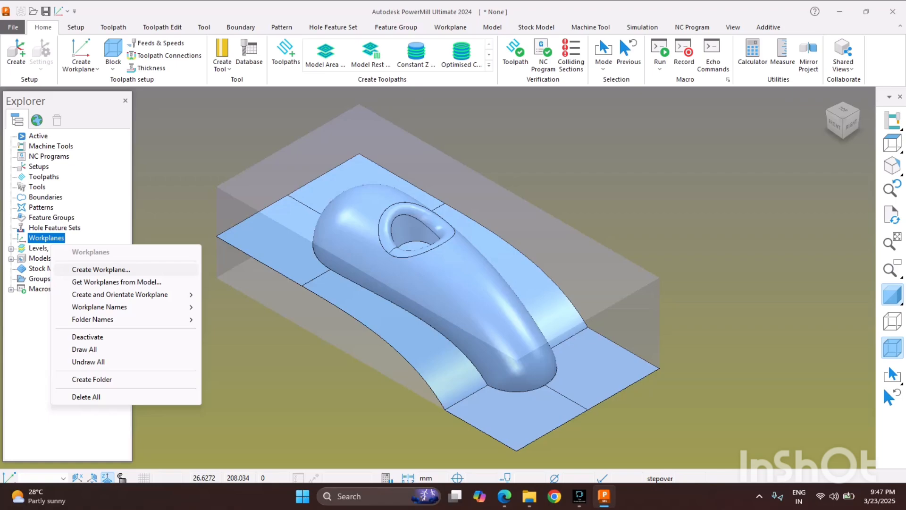
{"action": "mouse_move", "coordinate": [120, 294]}
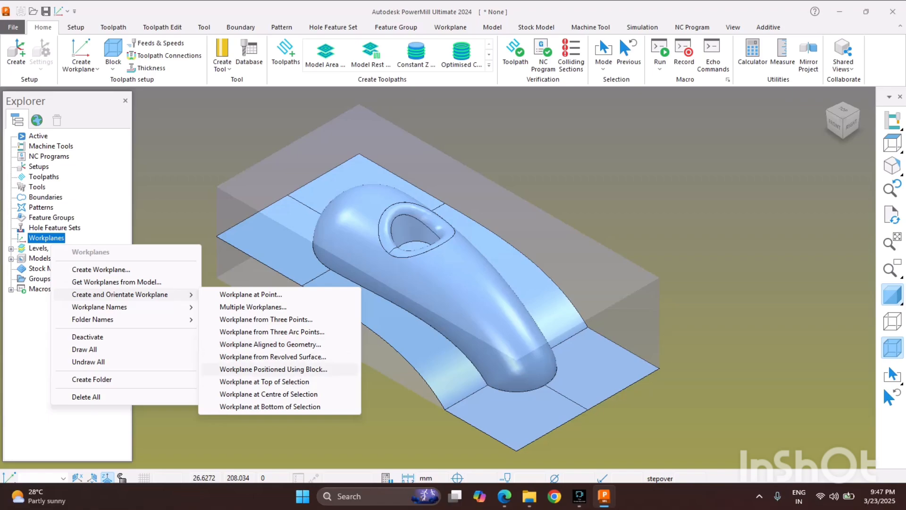
{"action": "left_click", "coordinate": [273, 370]}
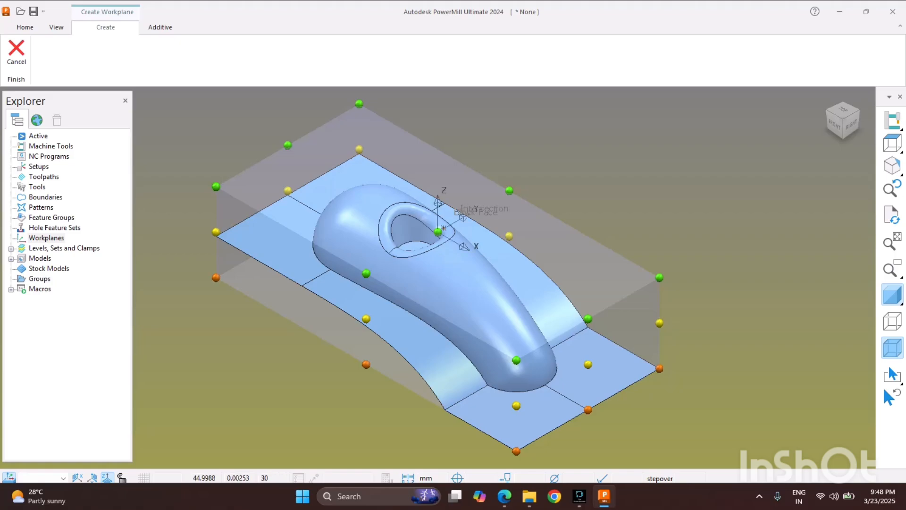
{"action": "left_click", "coordinate": [438, 231]}
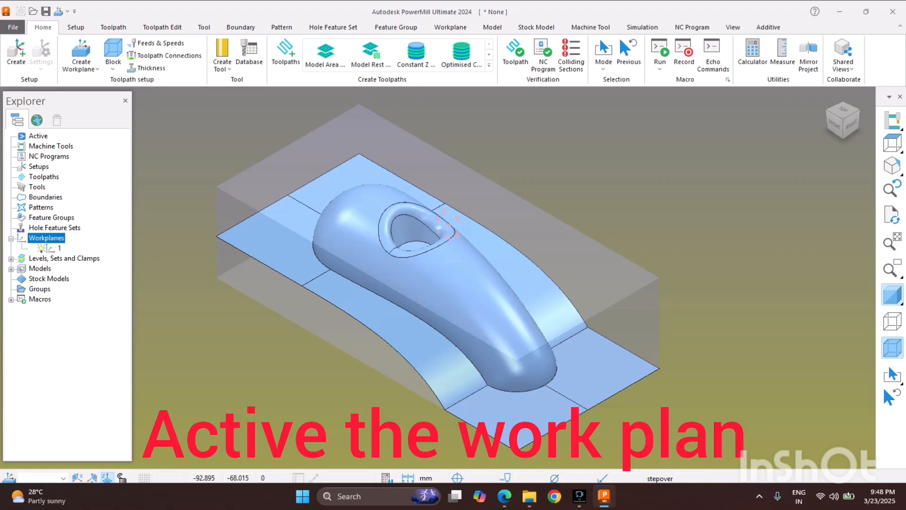
{"action": "right_click", "coordinate": [51, 249]}
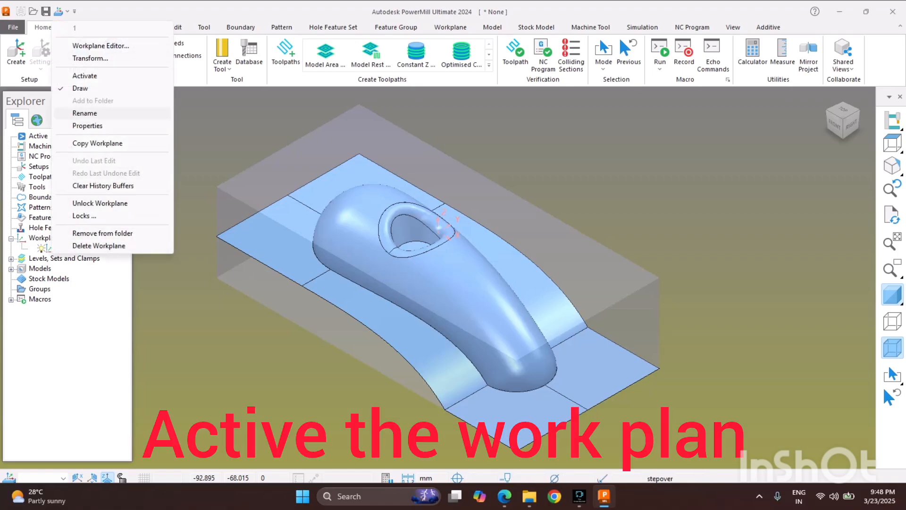
{"action": "left_click", "coordinate": [85, 76]}
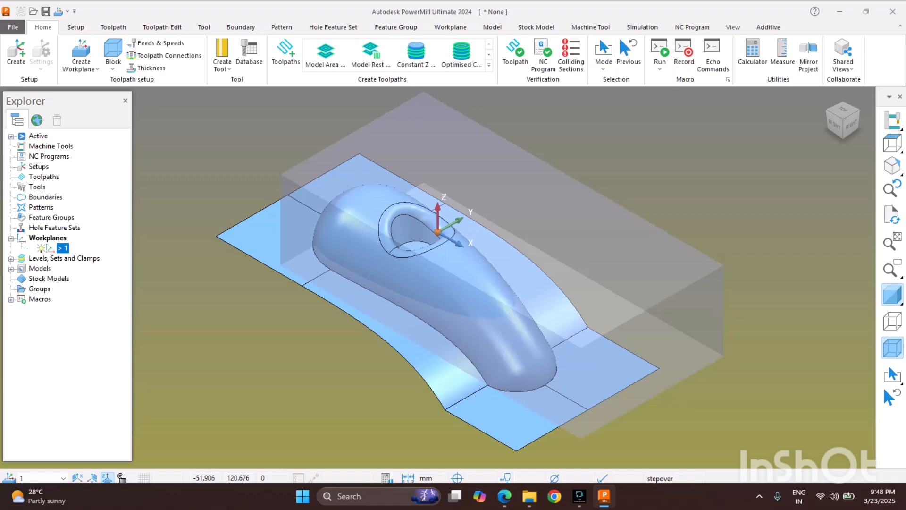
Open the raw material block's settings for editing with the new workplane active
{"action": "left_click", "coordinate": [733, 27]}
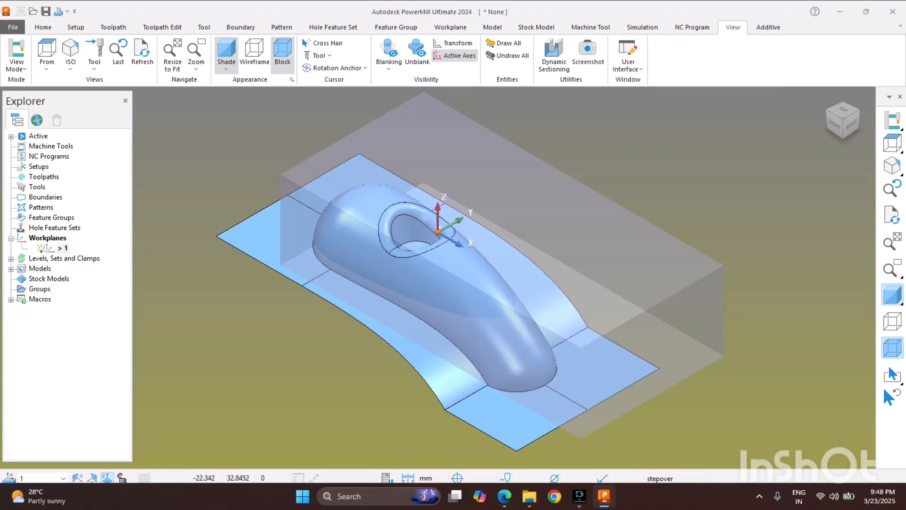
{"action": "left_click", "coordinate": [43, 27]}
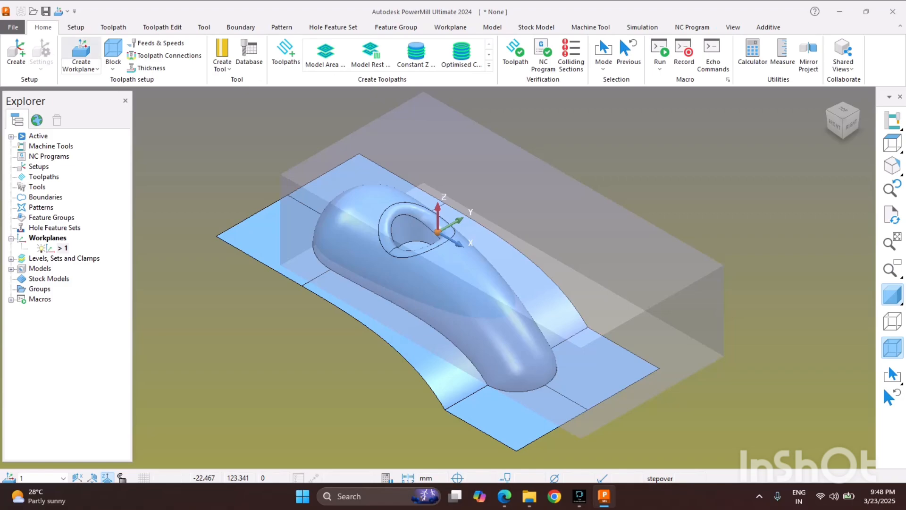
{"action": "left_click", "coordinate": [114, 52]}
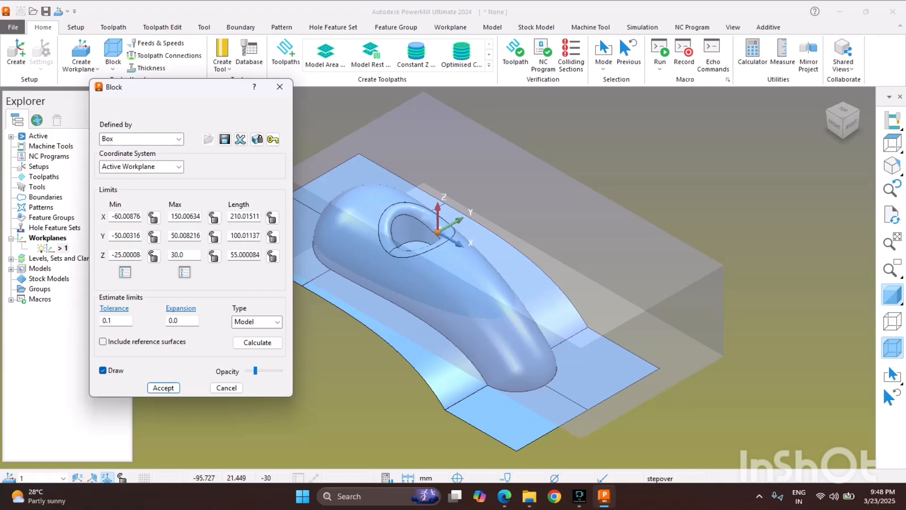
Try Global Transform, Active Workplane and Named Workplane in turn as the block's coordinate system
{"action": "left_click", "coordinate": [179, 166]}
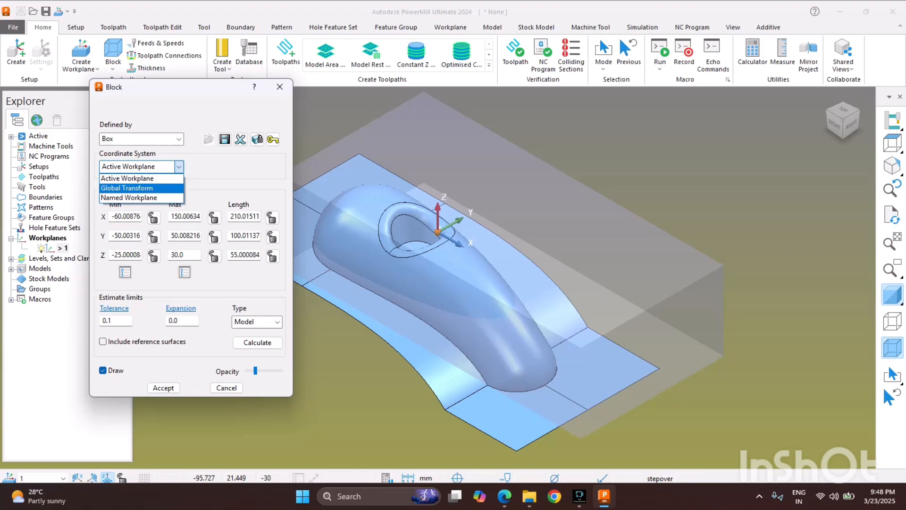
{"action": "left_click", "coordinate": [127, 188]}
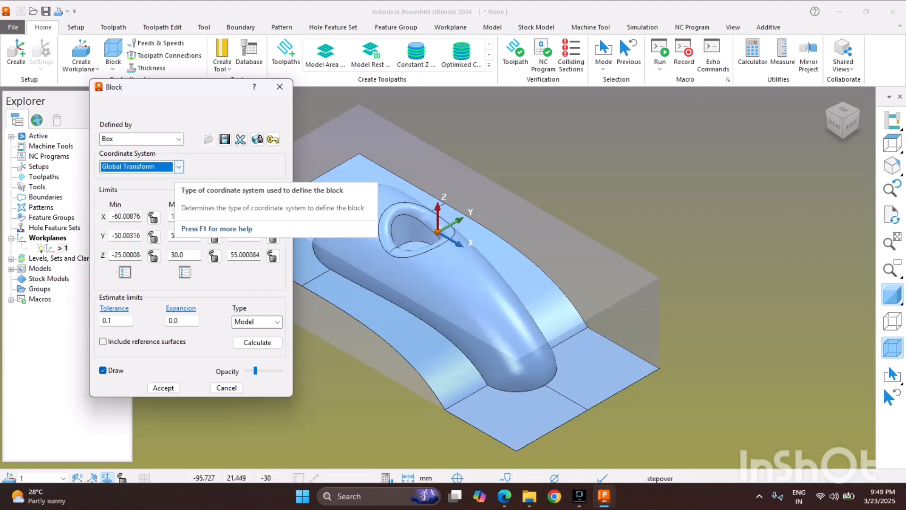
{"action": "left_click", "coordinate": [179, 166]}
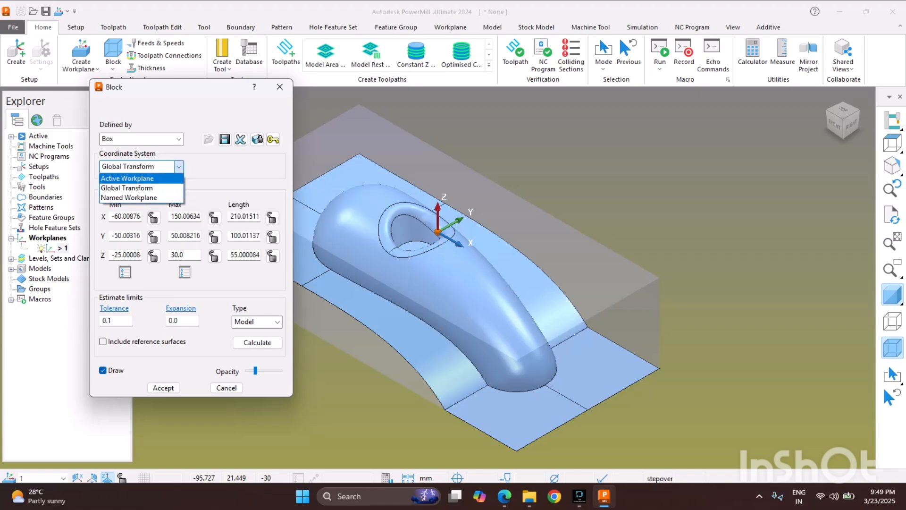
{"action": "left_click", "coordinate": [128, 178]}
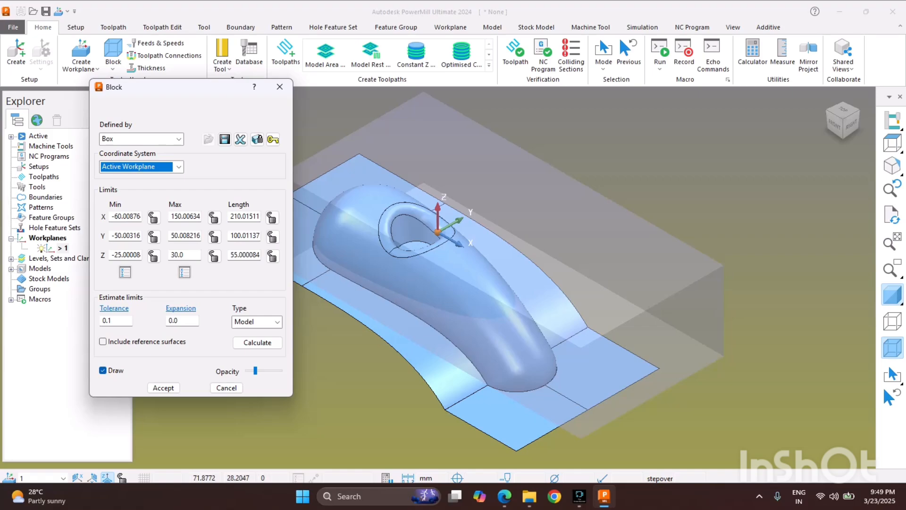
{"action": "left_click", "coordinate": [179, 167]}
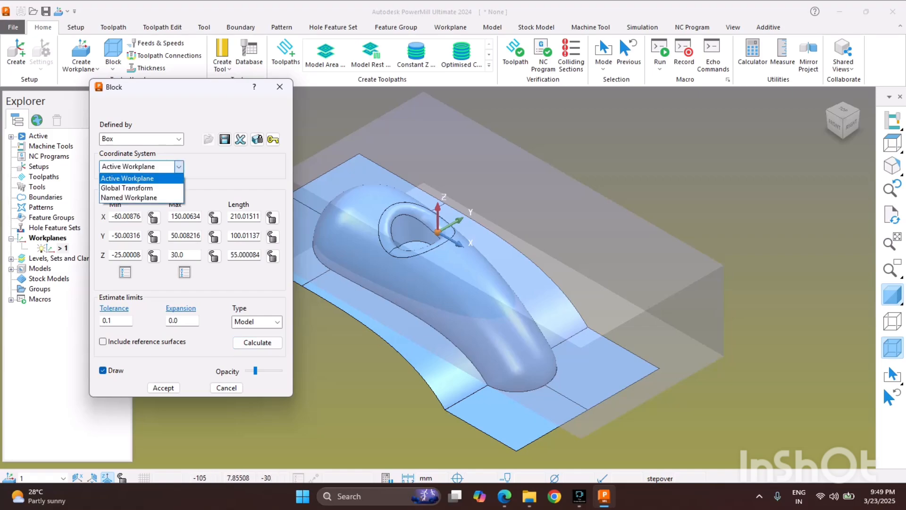
{"action": "left_click", "coordinate": [127, 197]}
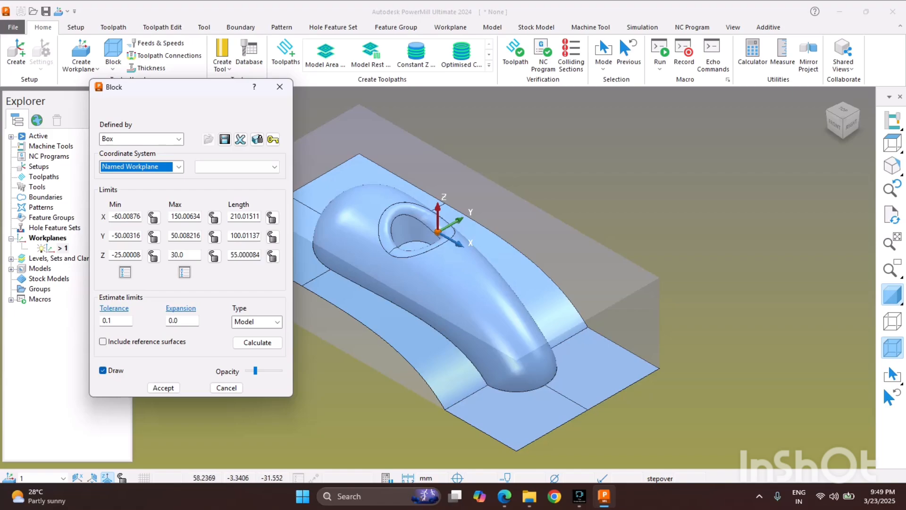
Set the block's coordinate system to Active Workplane, recalculate its limits from the model and accept the block
{"action": "left_click", "coordinate": [179, 167]}
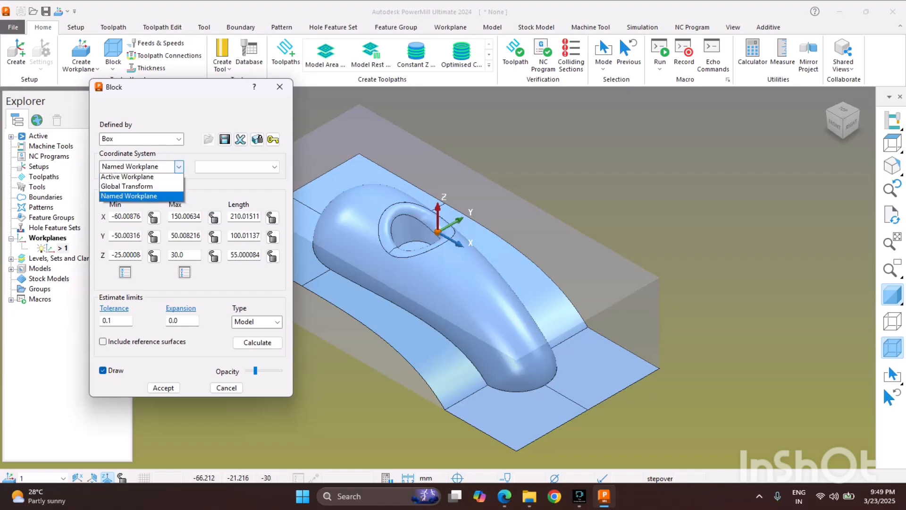
{"action": "left_click", "coordinate": [127, 179]}
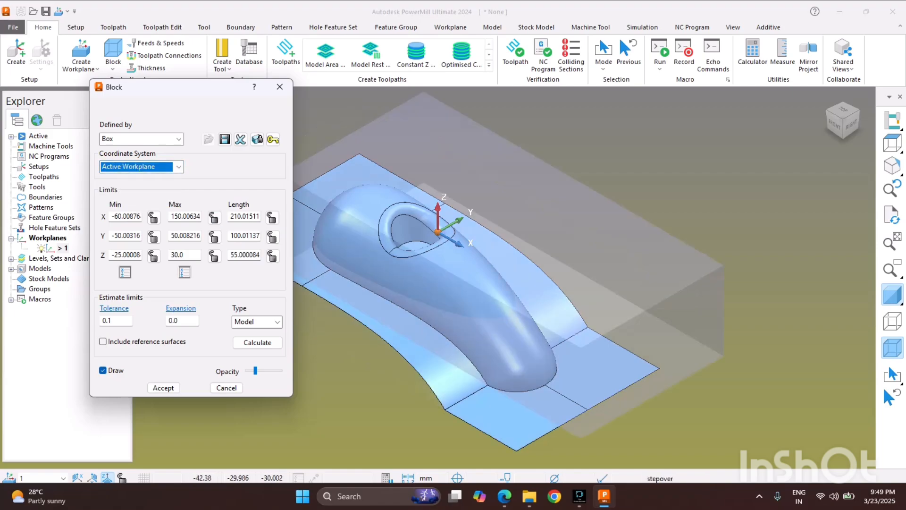
{"action": "left_click", "coordinate": [257, 343]}
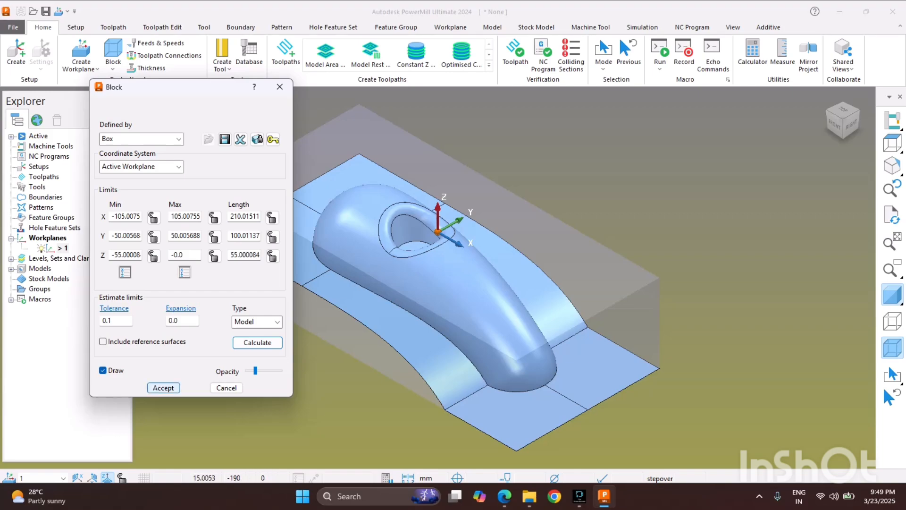
{"action": "left_click", "coordinate": [164, 388]}
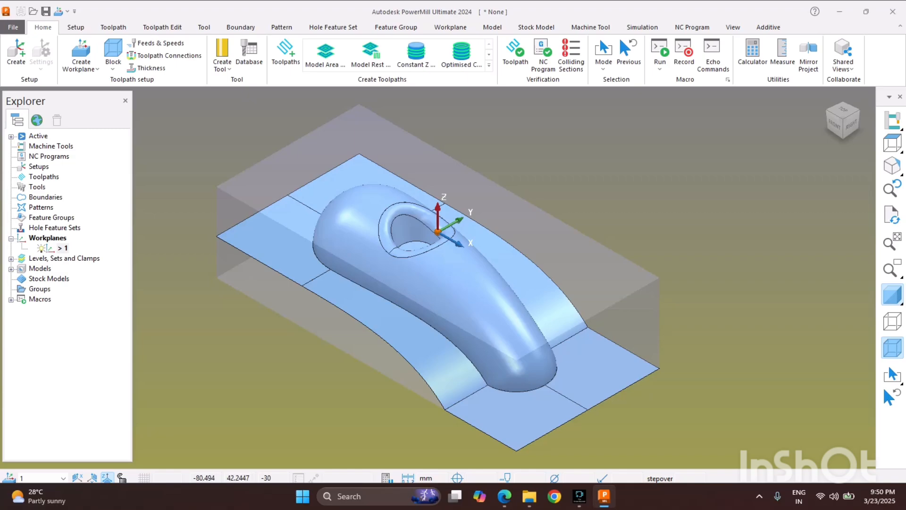
{"action": "left_click", "coordinate": [734, 27]}
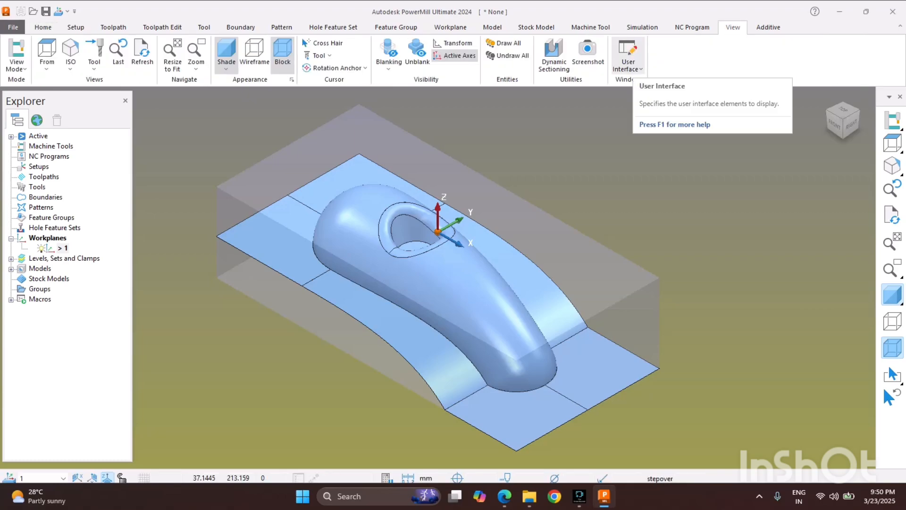
{"action": "left_click", "coordinate": [628, 62]}
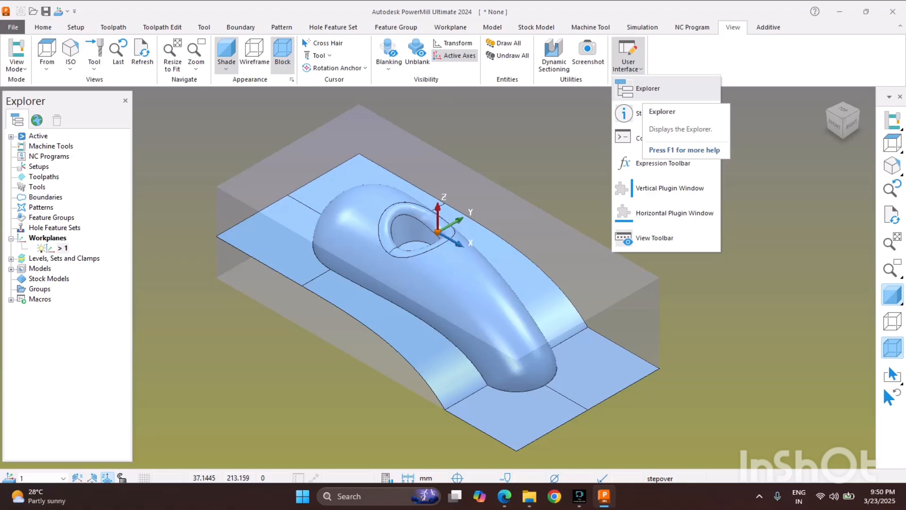
{"action": "left_click", "coordinate": [795, 178]}
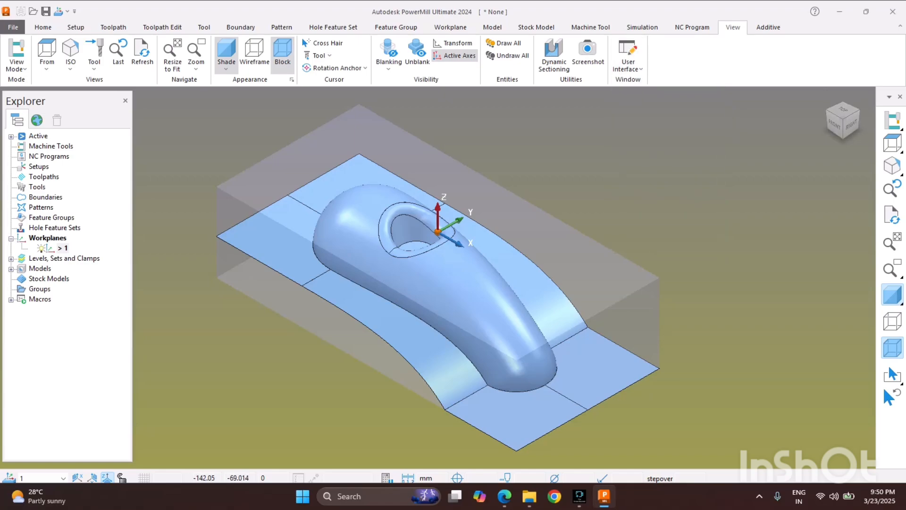